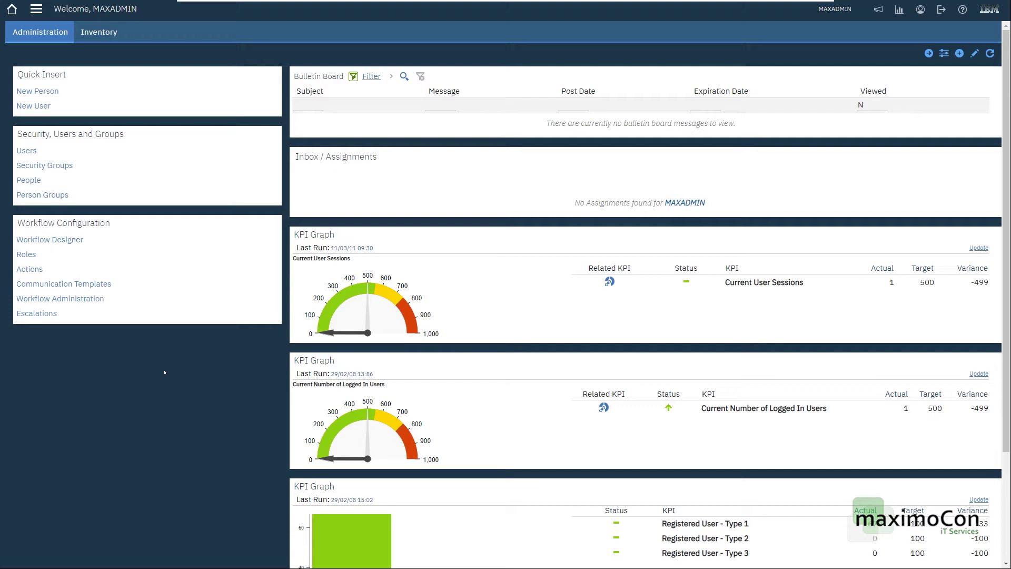
Step: Open Item Master, filter on item number T29580FH540 and open the tyre record
click(36, 9)
mouse_move(73, 173)
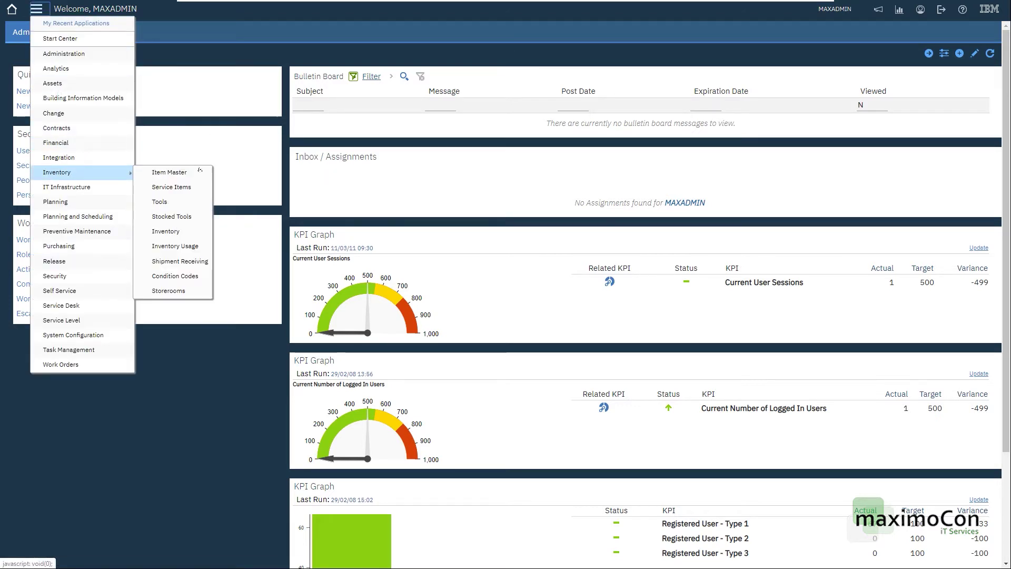
click(199, 171)
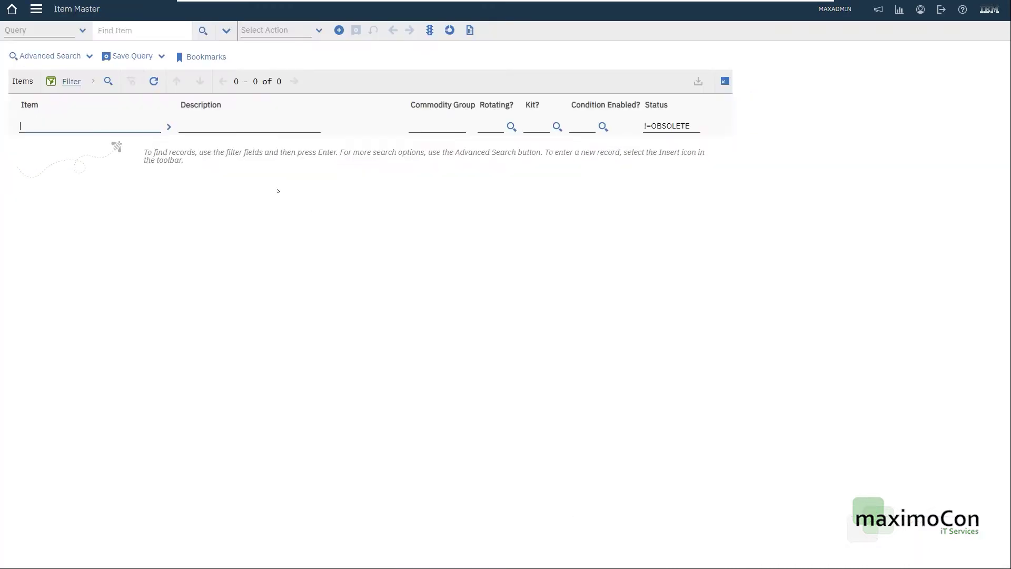
text(T29580FH540)
key(Return)
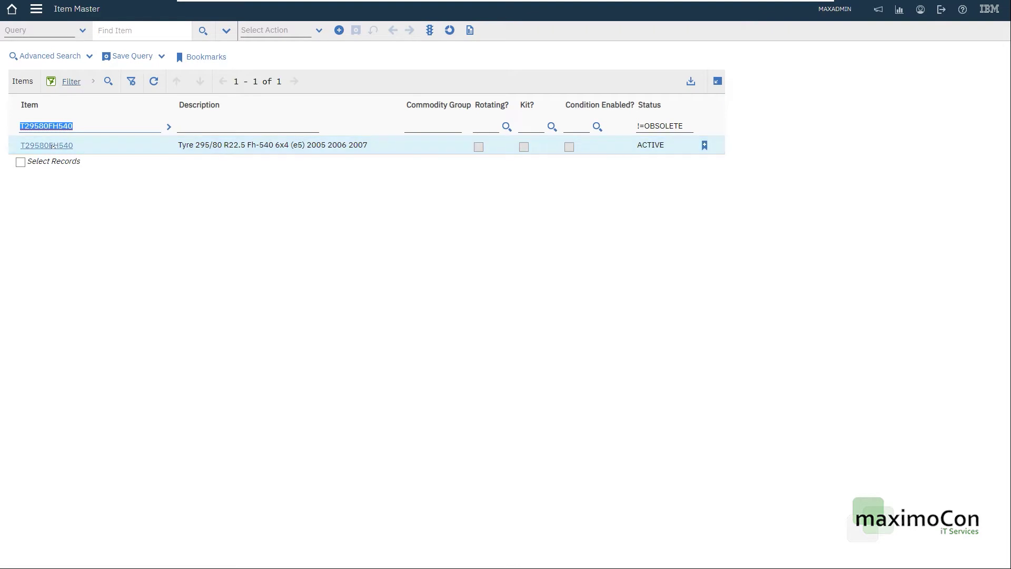
key(Tab)
key(Return)
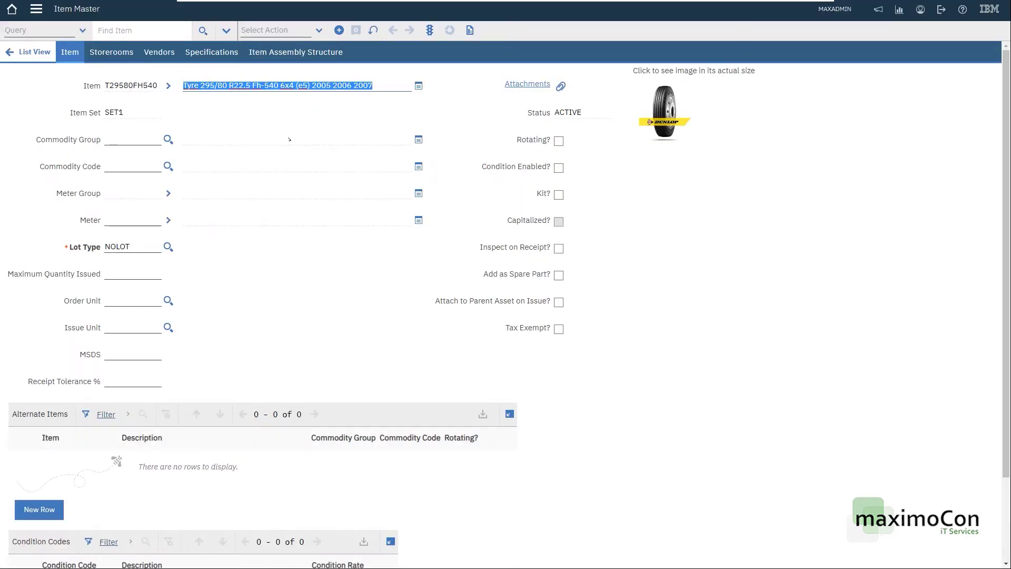
Step: Tick Condition Enabled? on item T29580FH540's Item tab
click(315, 120)
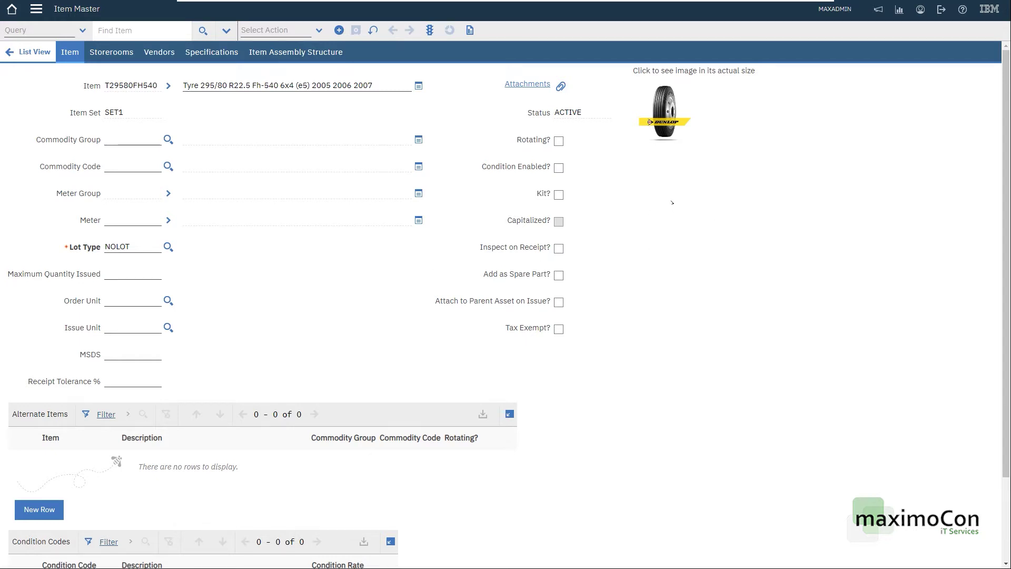
click(559, 168)
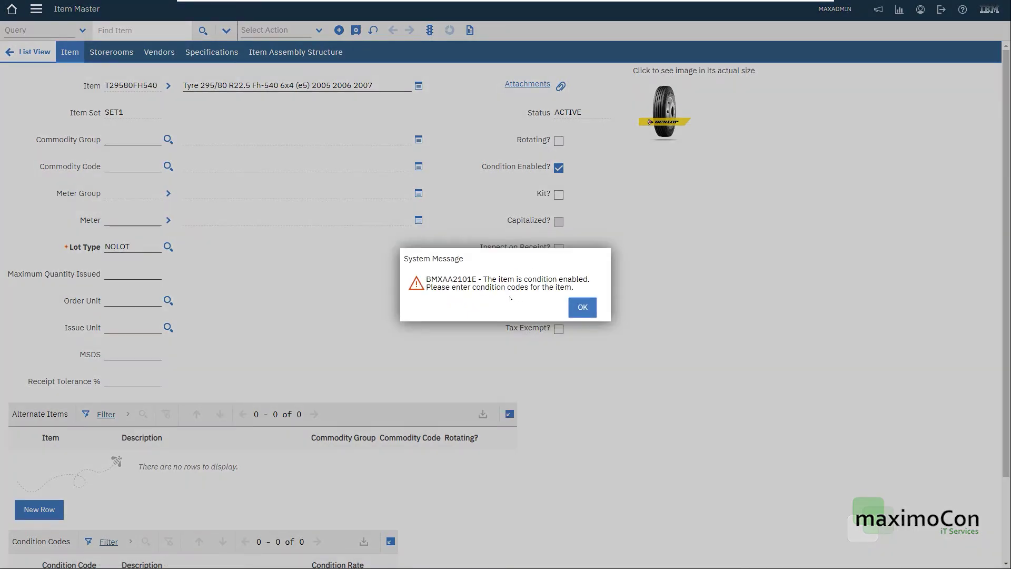
Step: Dismiss the condition-code message, add a Condition Codes row and open its code lookup
click(579, 307)
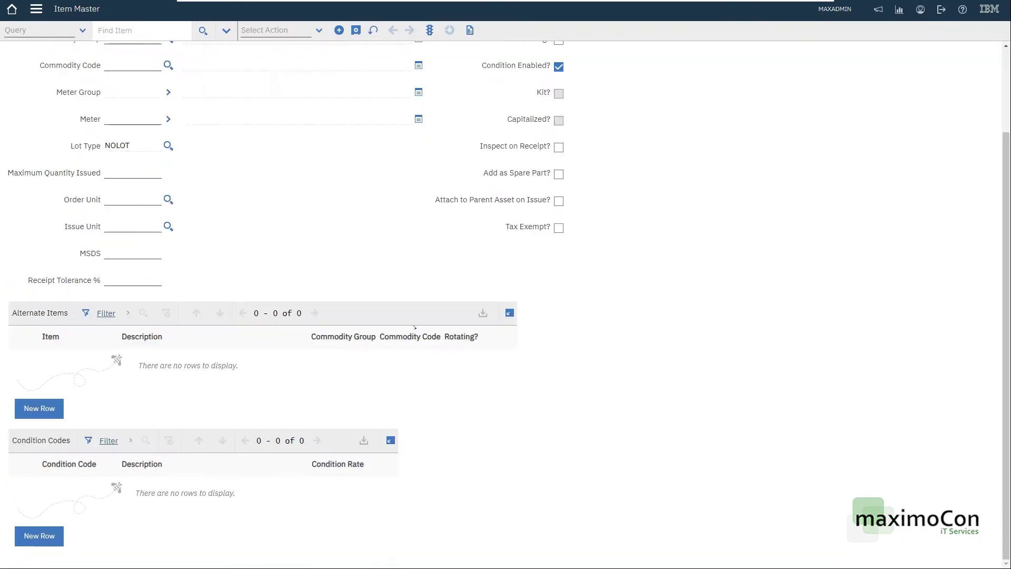
click(51, 534)
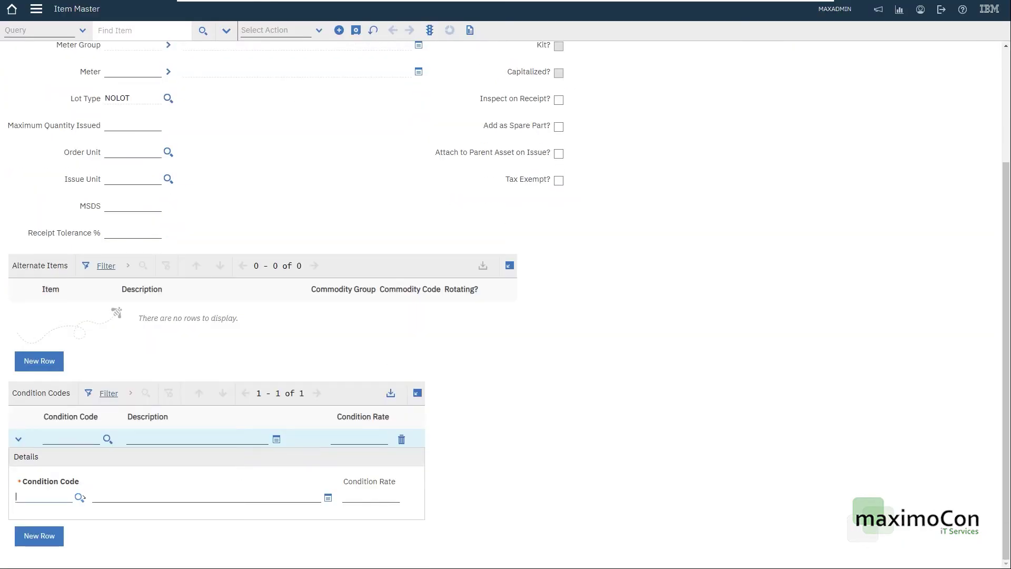
click(79, 497)
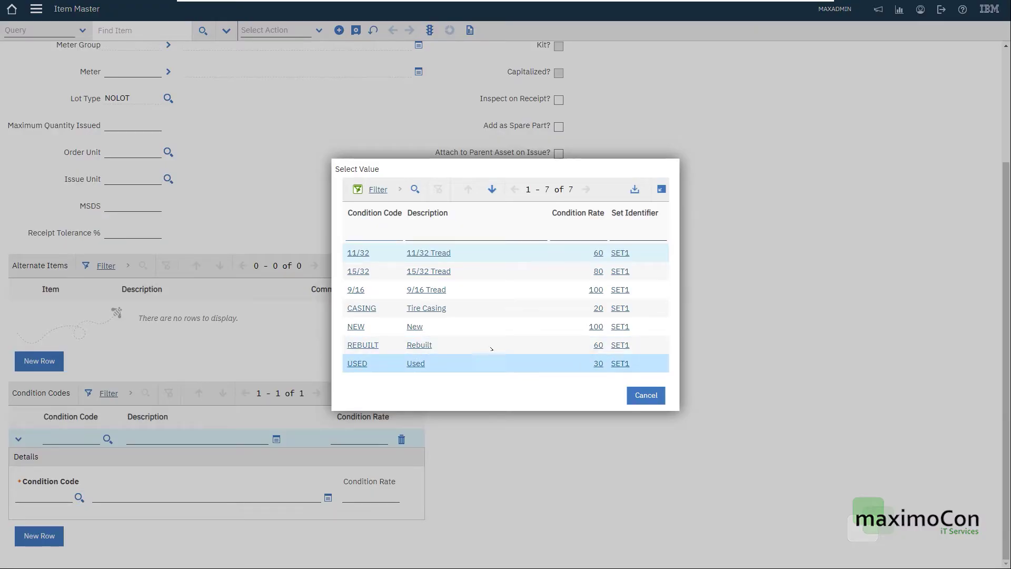
click(645, 395)
click(35, 9)
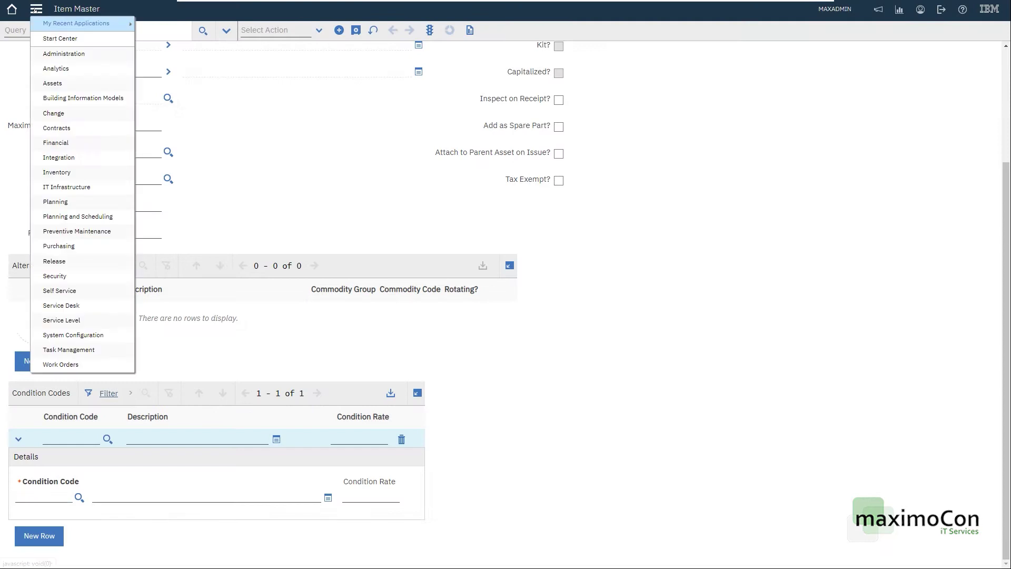
mouse_move(71, 178)
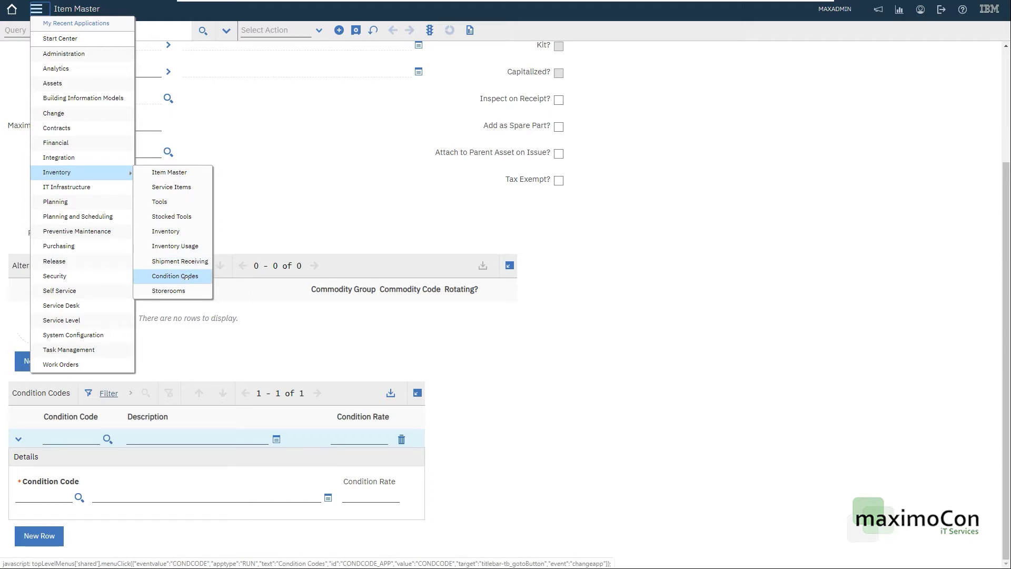
click(79, 497)
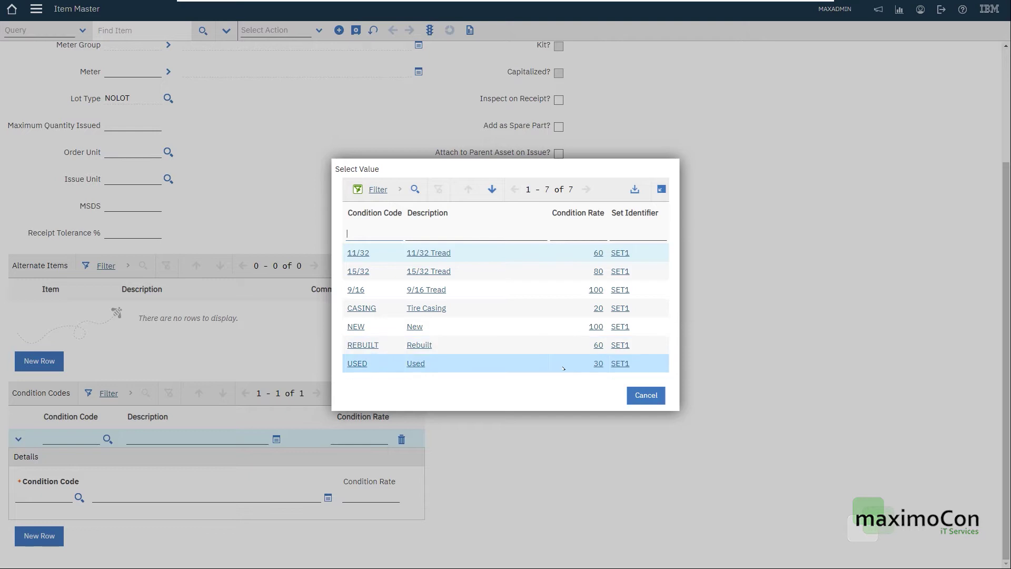
Step: Choose NEW for the first condition row, add USED at rate 50, and save
click(356, 327)
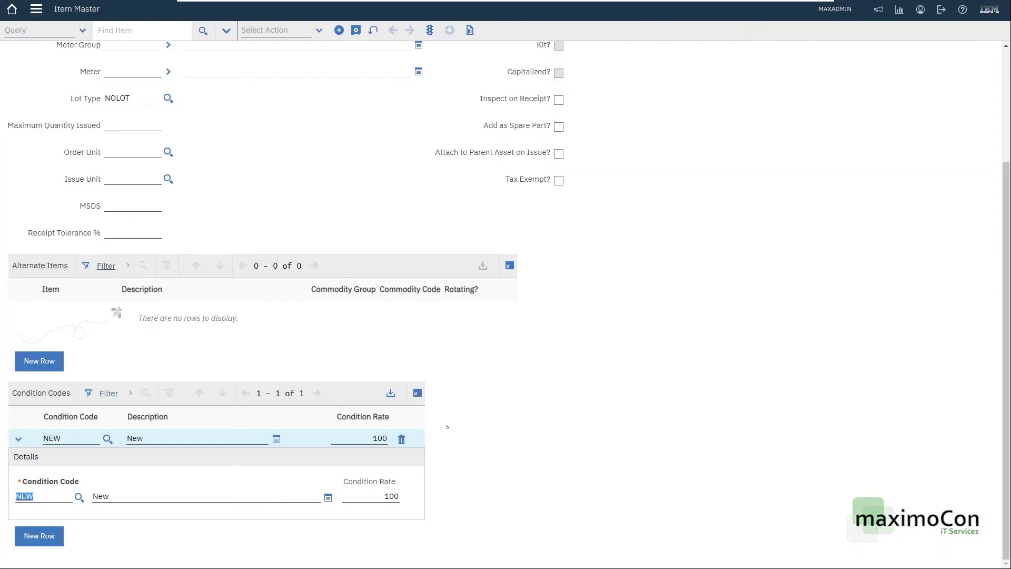
click(59, 535)
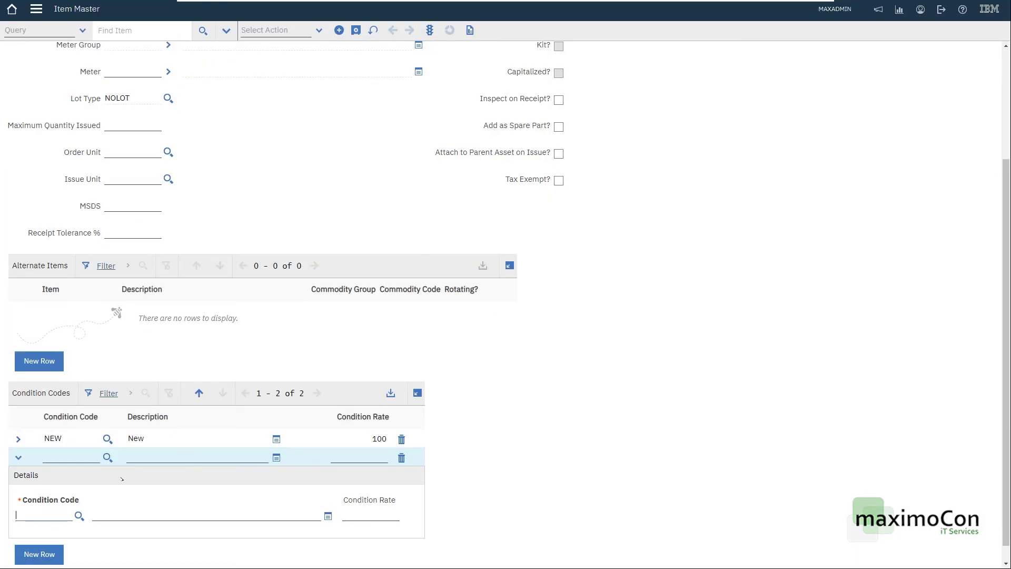
click(79, 516)
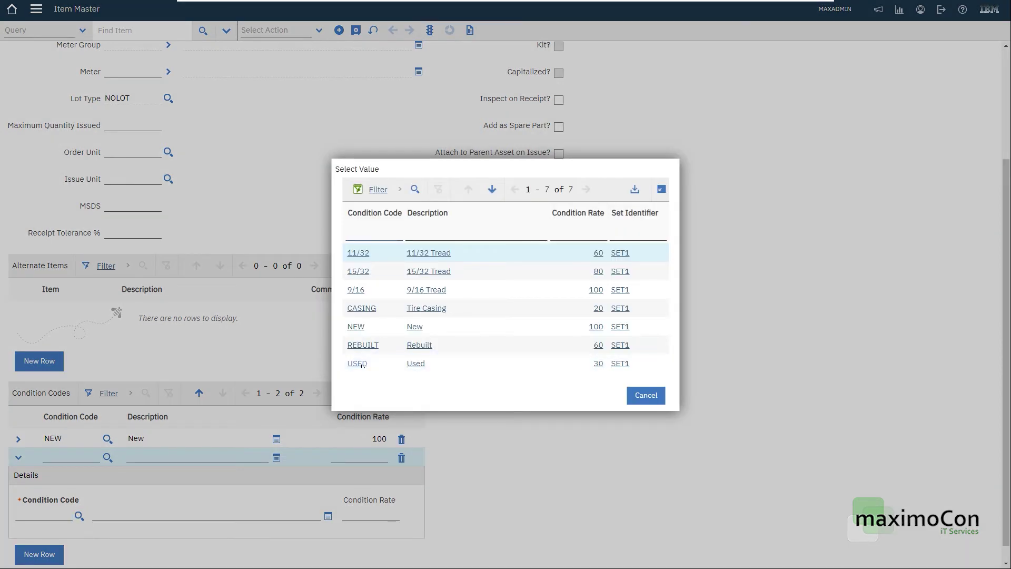
click(543, 370)
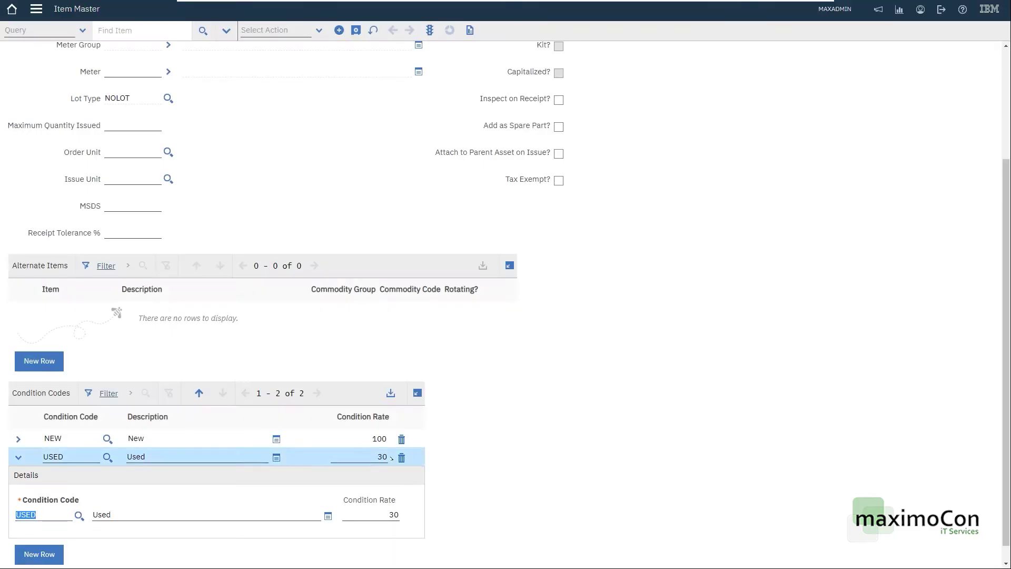
key(Tab)
key(Tab)
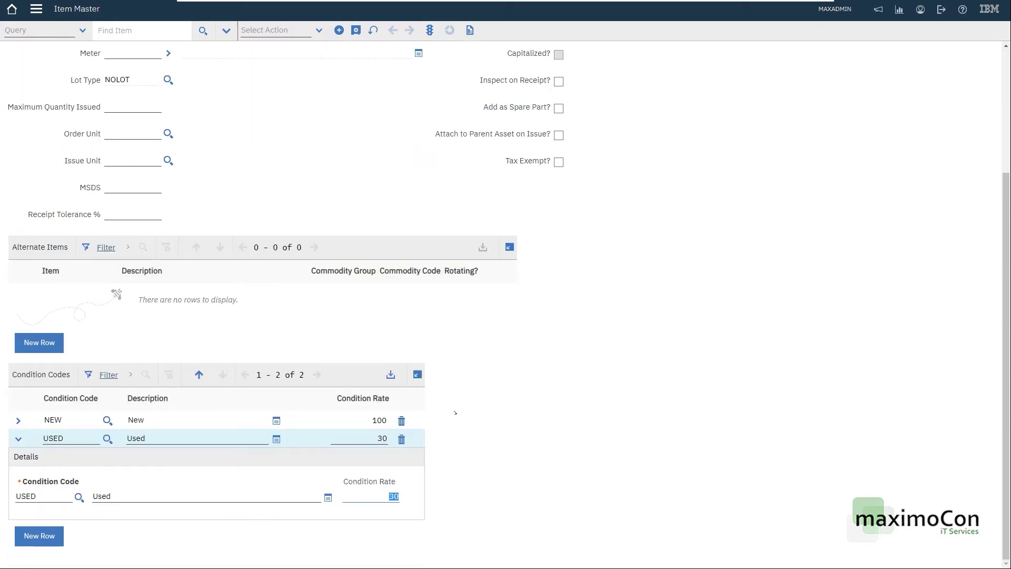
text(50)
click(356, 30)
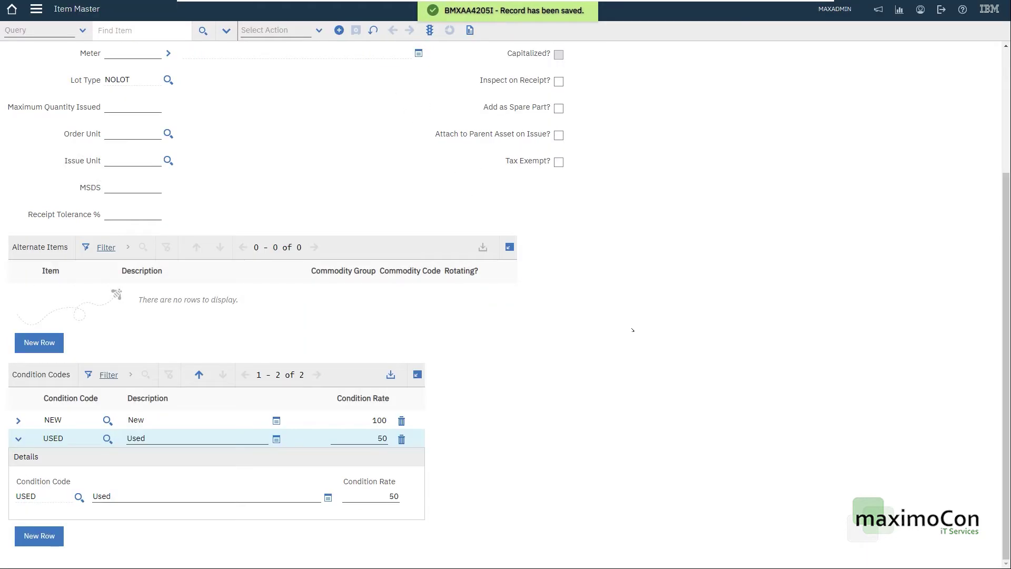
Step: Check the saved NEW condition row, the ACTIVE status and item number T29580FH540
click(423, 413)
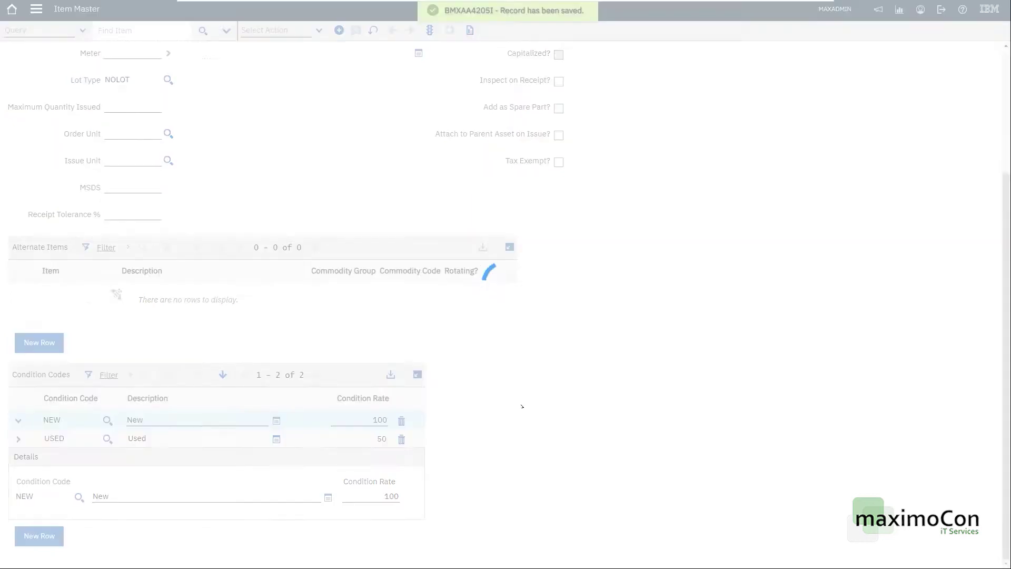
scroll(539, 424, up, 3)
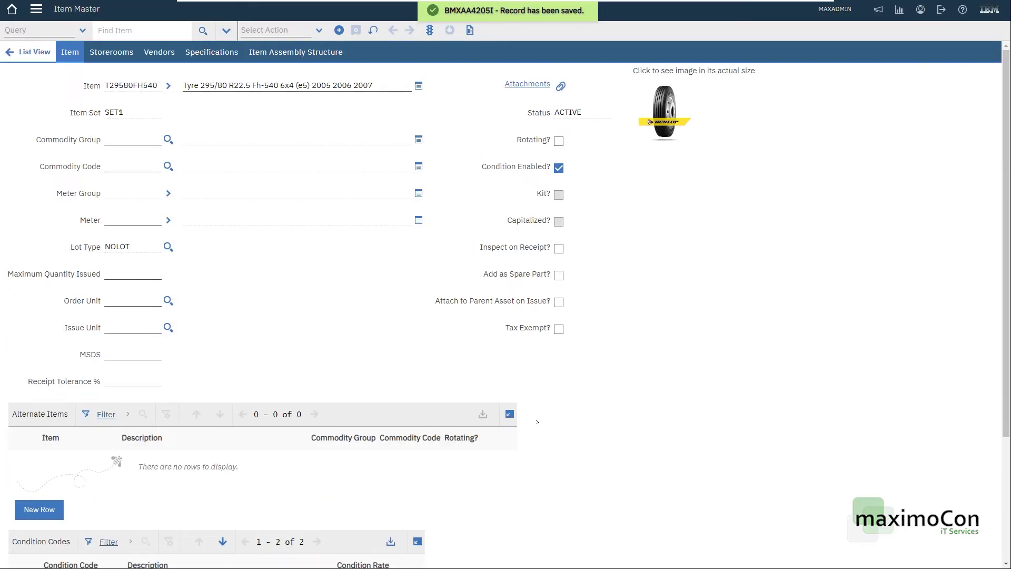
scroll(537, 421, down, 3)
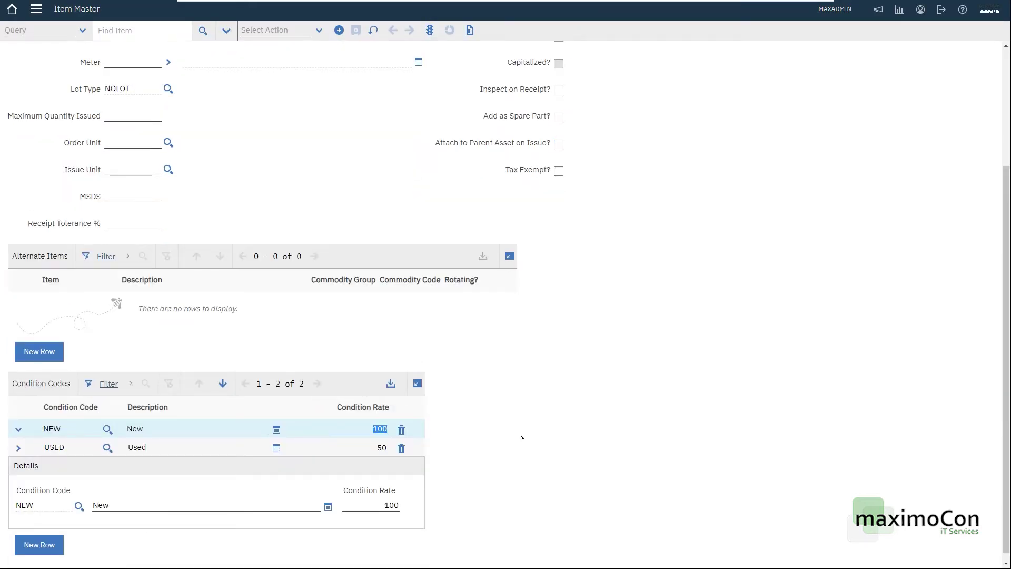
scroll(522, 437, up, 3)
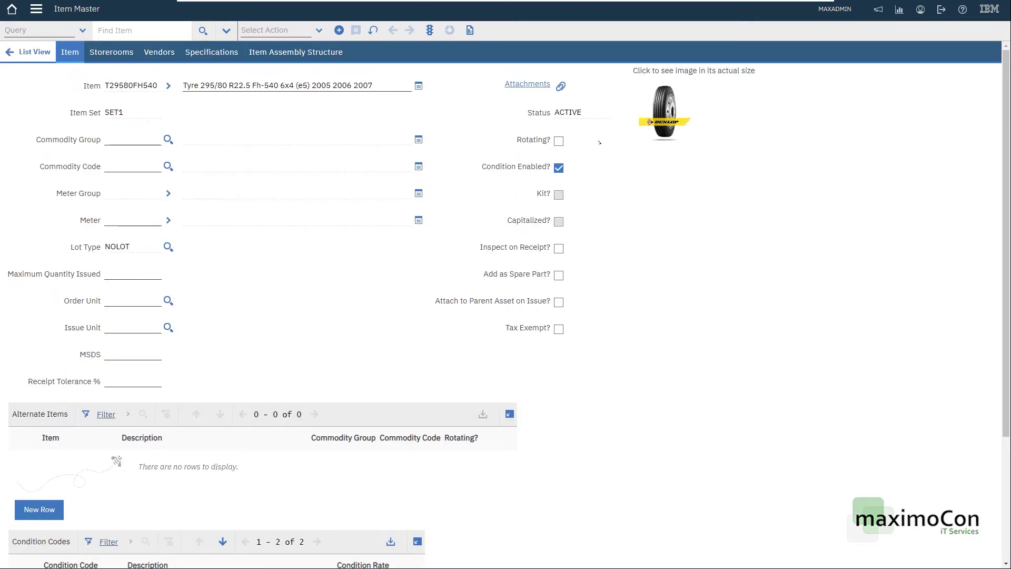
double_click(571, 112)
double_click(127, 86)
key(Tab)
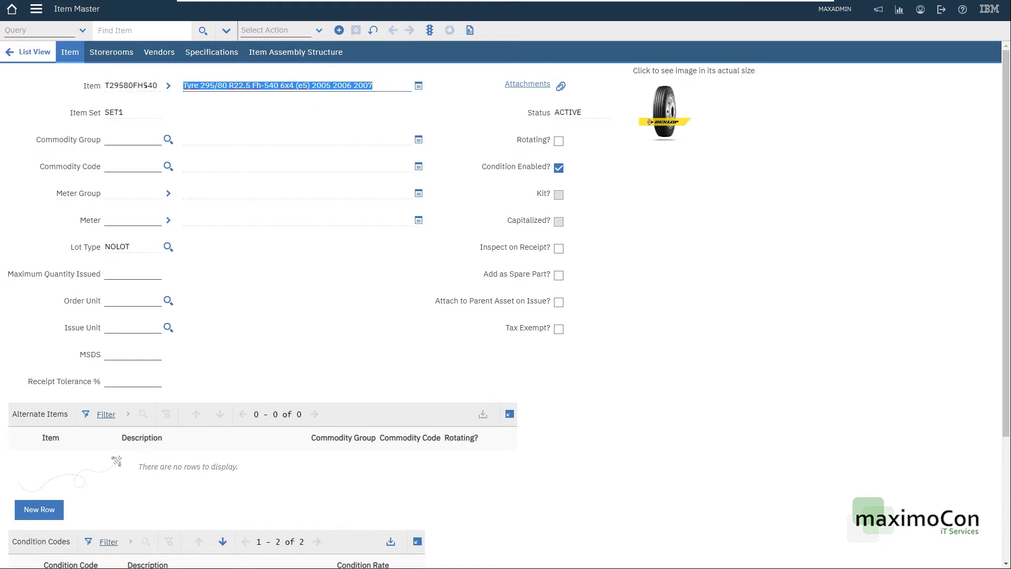
key(shift+Tab)
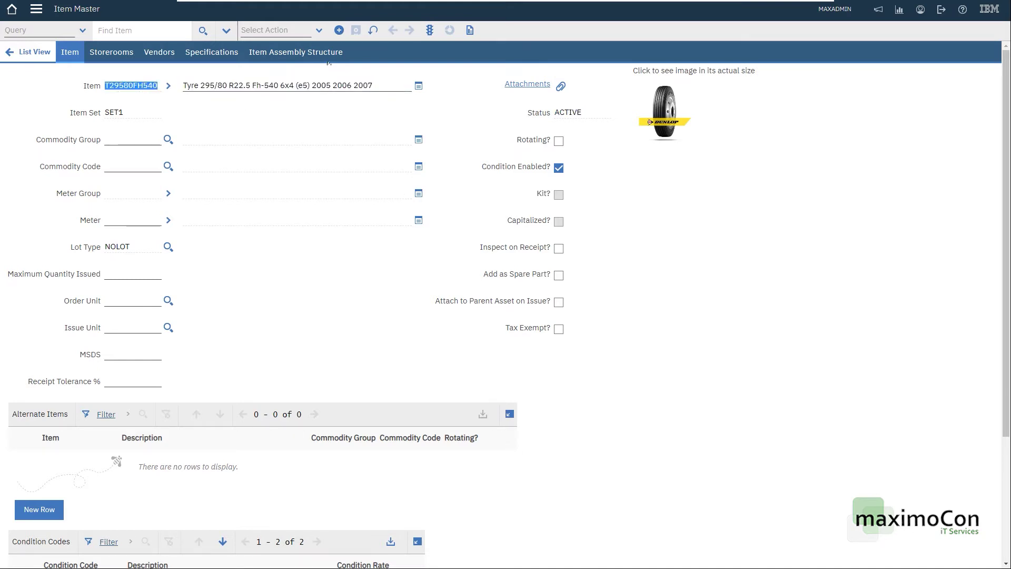
Step: Use Add Items To Storeroom to choose the CENTRAL storeroom for the tyre
click(319, 30)
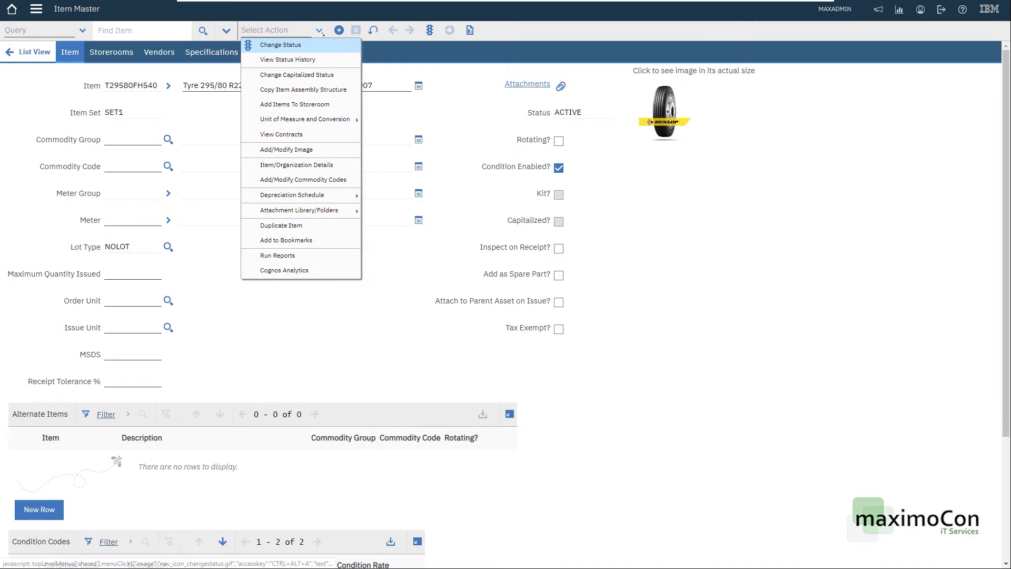
click(310, 103)
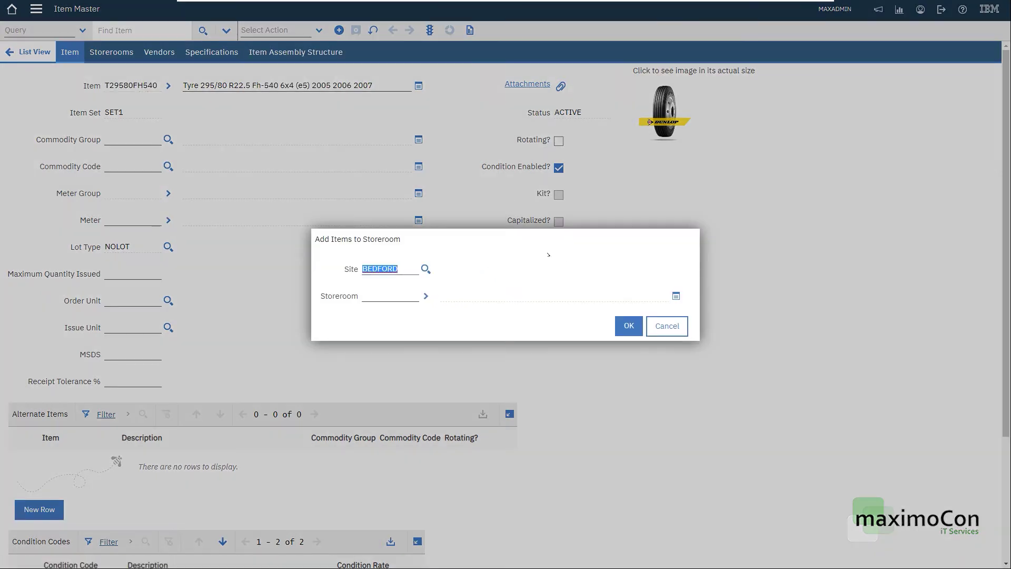
click(426, 296)
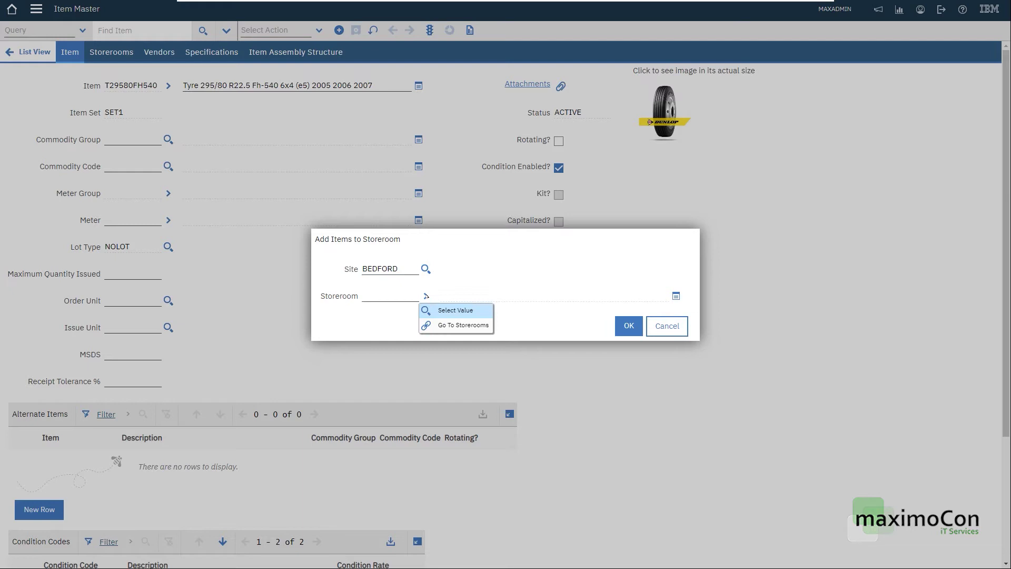
click(448, 311)
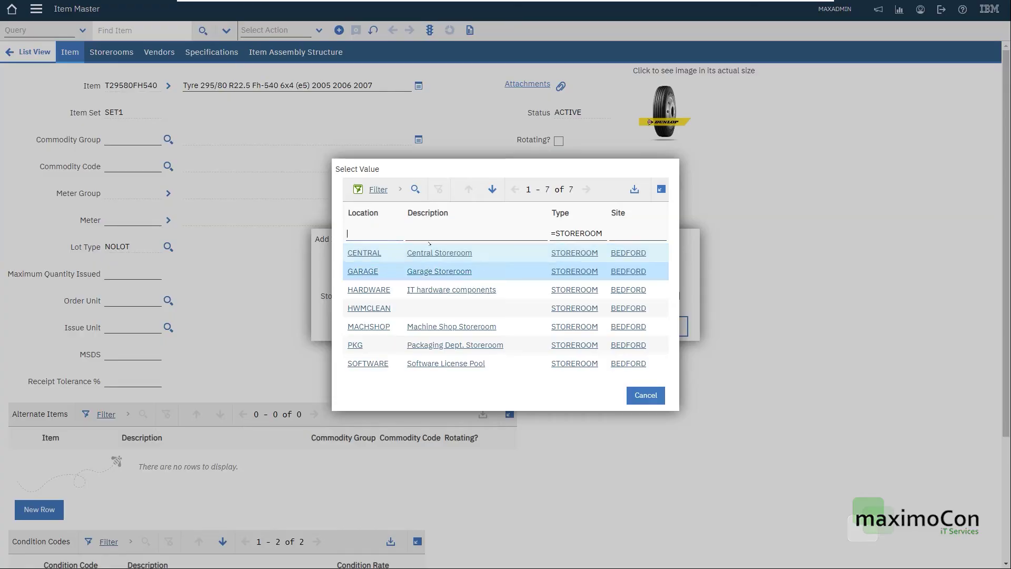
click(374, 255)
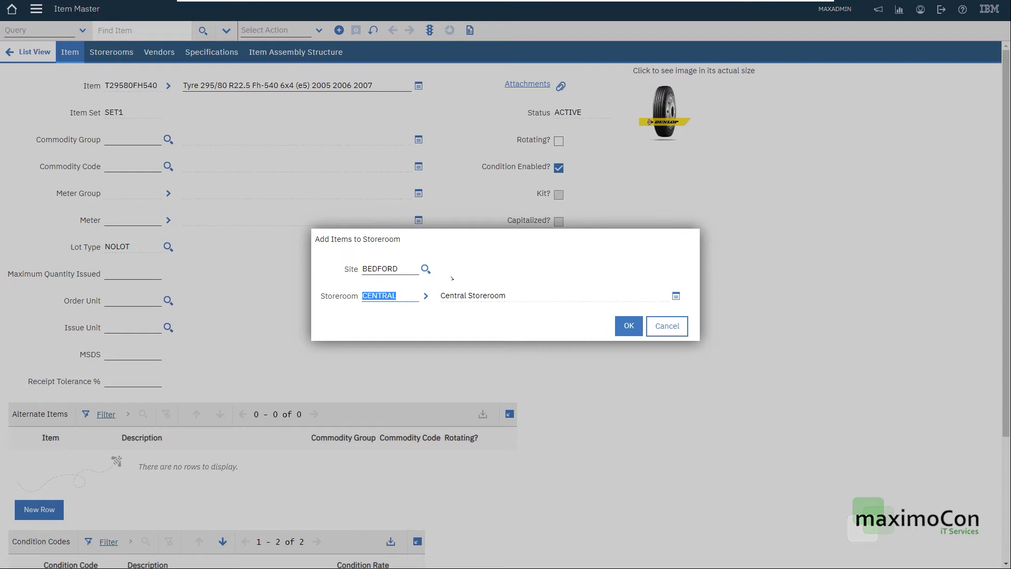
click(629, 326)
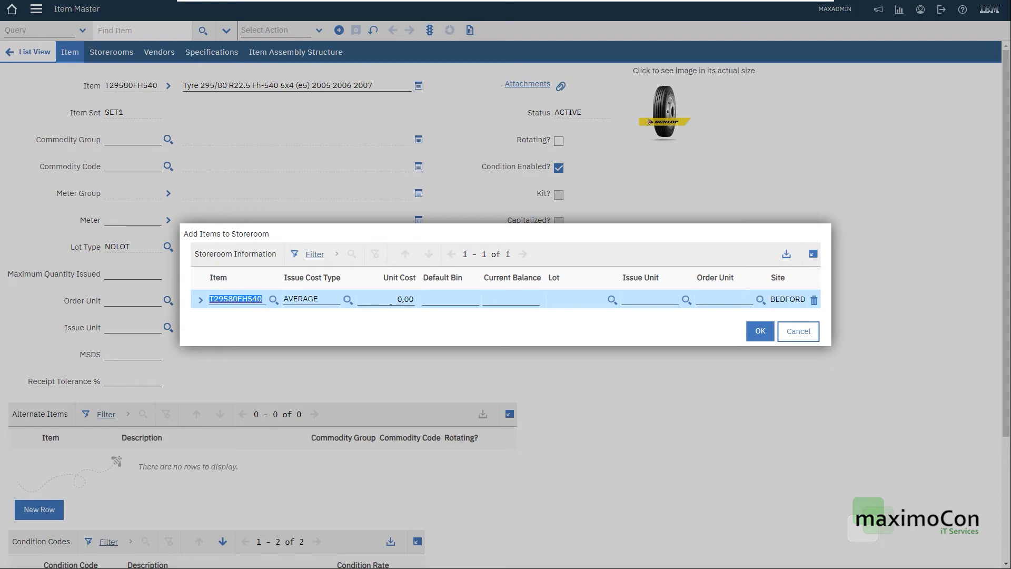
Step: Enter unit cost 2000, current balance 10, issue and order unit EACH, and confirm
click(405, 299)
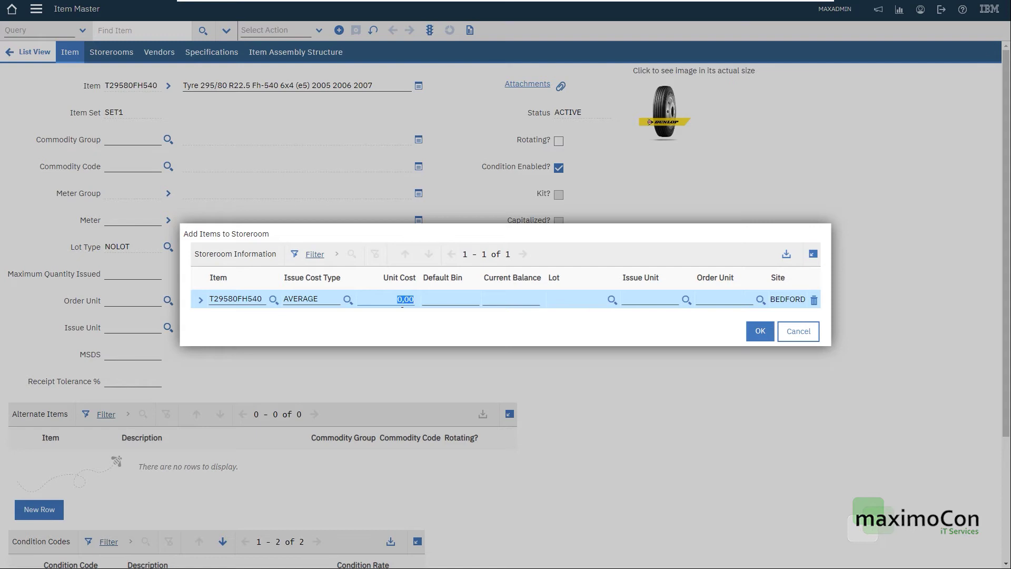
text(2000)
key(Tab)
click(510, 300)
text(10)
key(Tab)
text(EACH)
key(Tab)
text(EA)
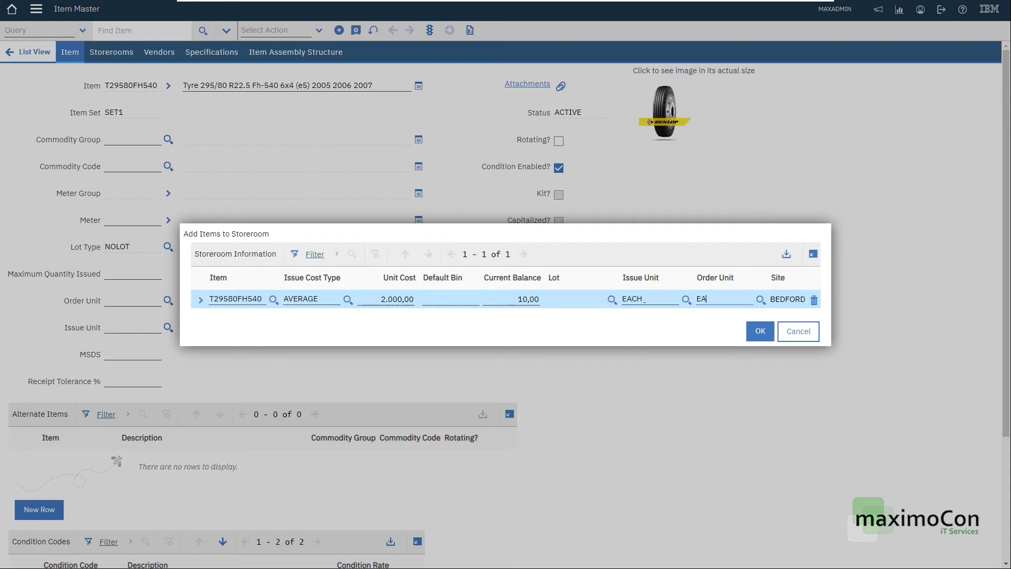
text(CH)
key(Tab)
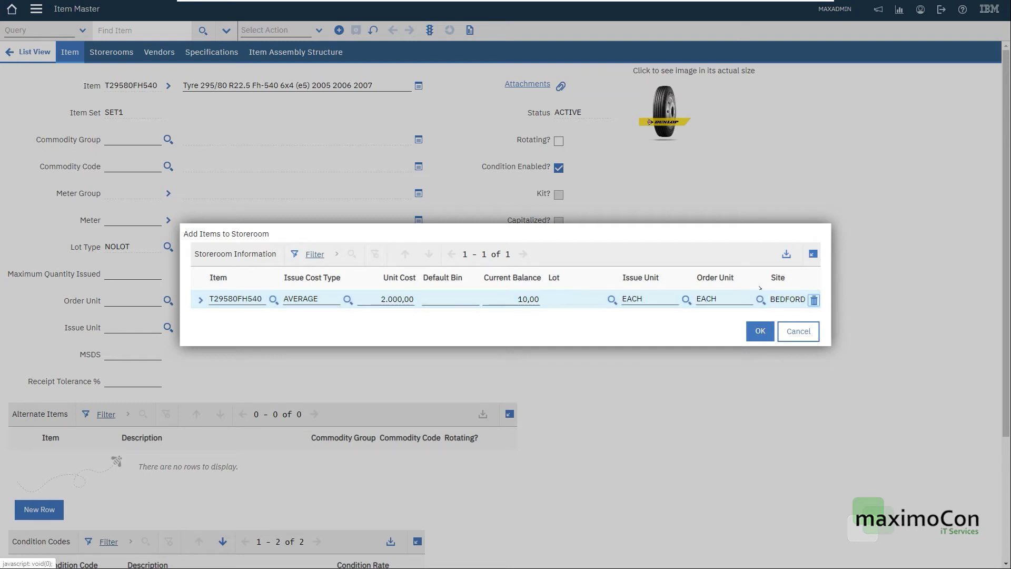
click(758, 330)
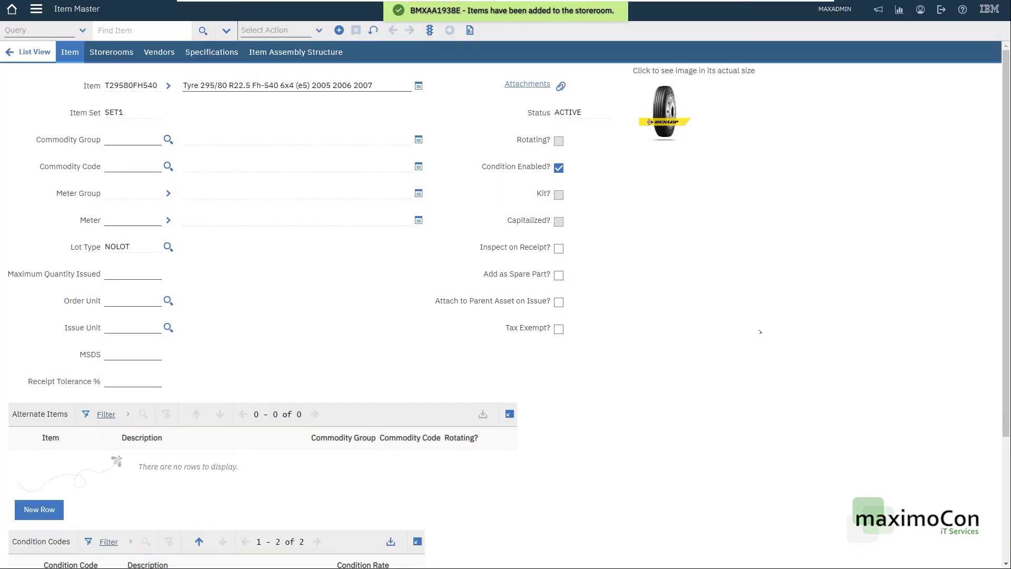
double_click(140, 85)
key(ctrl+c)
Step: Find T29580FH540 in the Inventory application, open its record and expand the NEW cost row
click(36, 9)
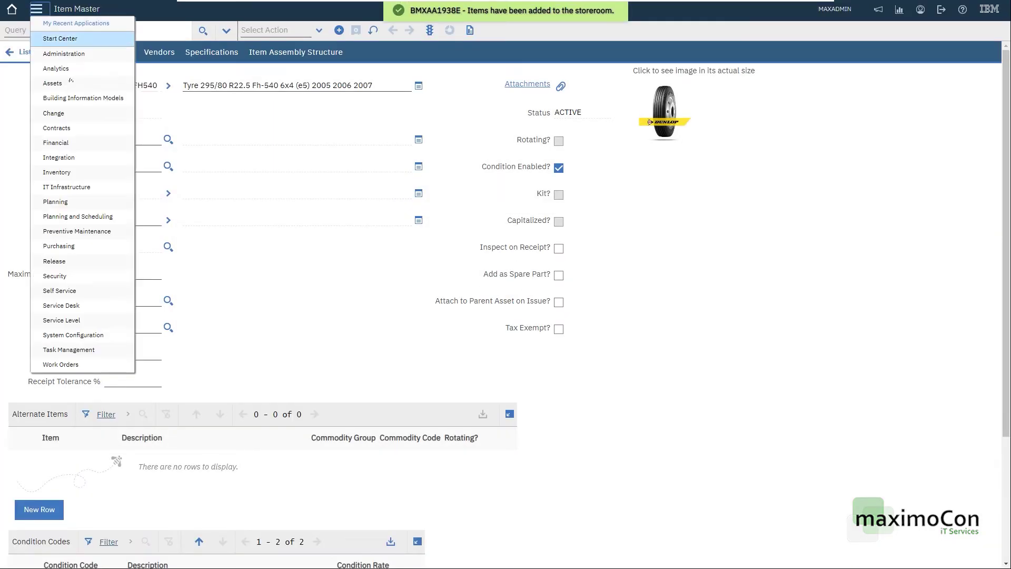
mouse_move(72, 173)
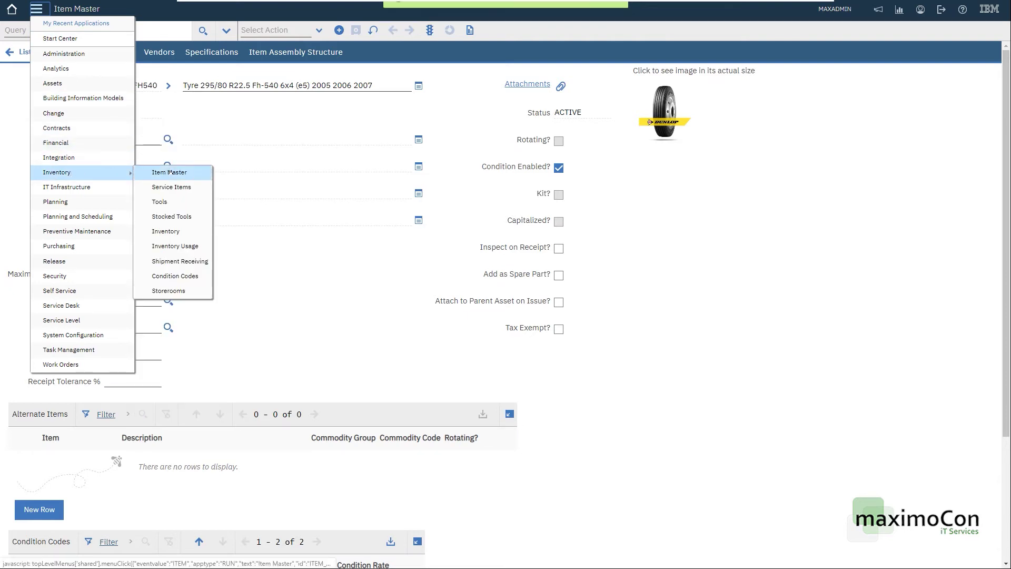
click(180, 231)
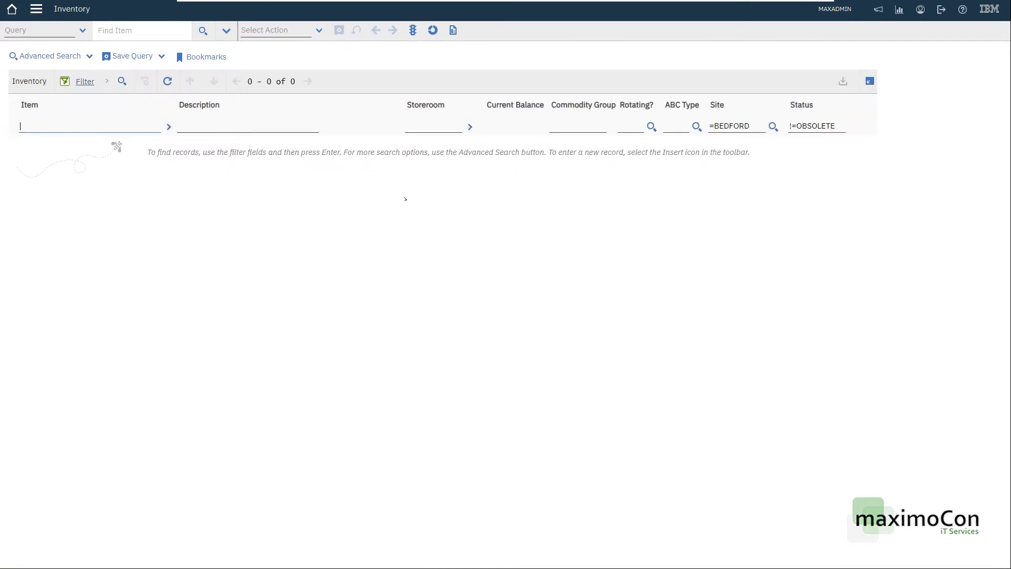
key(ctrl+v)
key(Return)
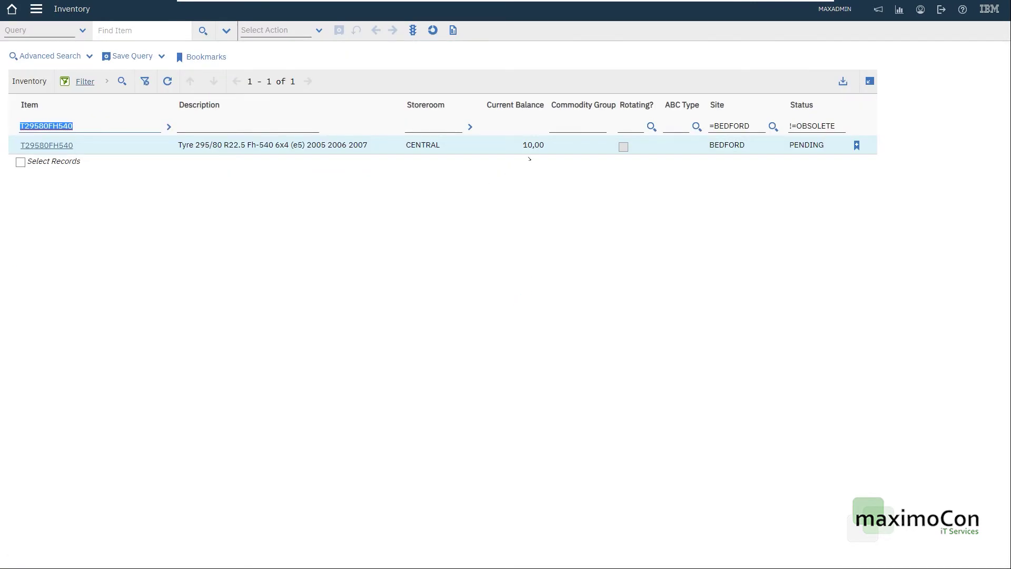
click(532, 146)
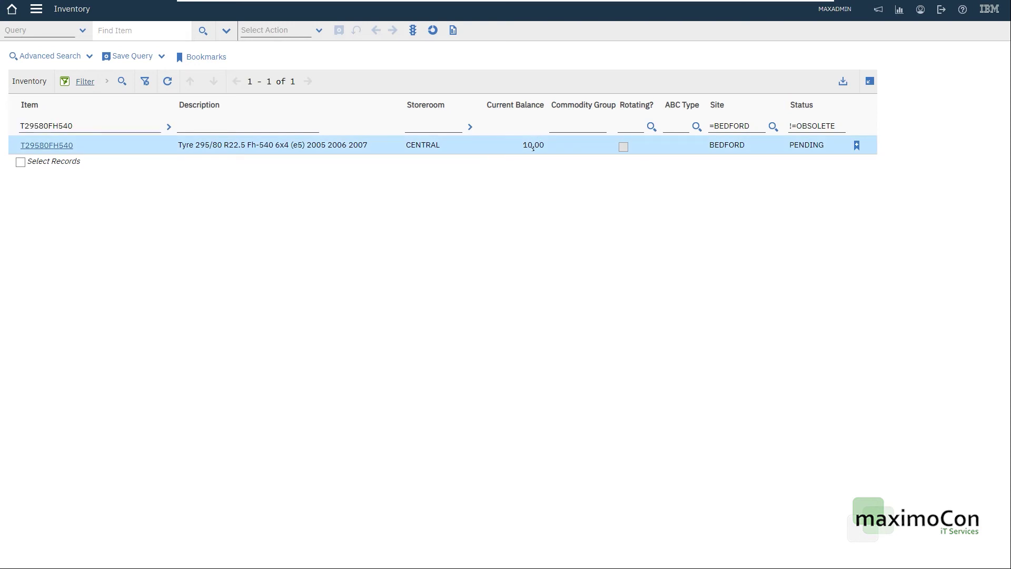
click(46, 145)
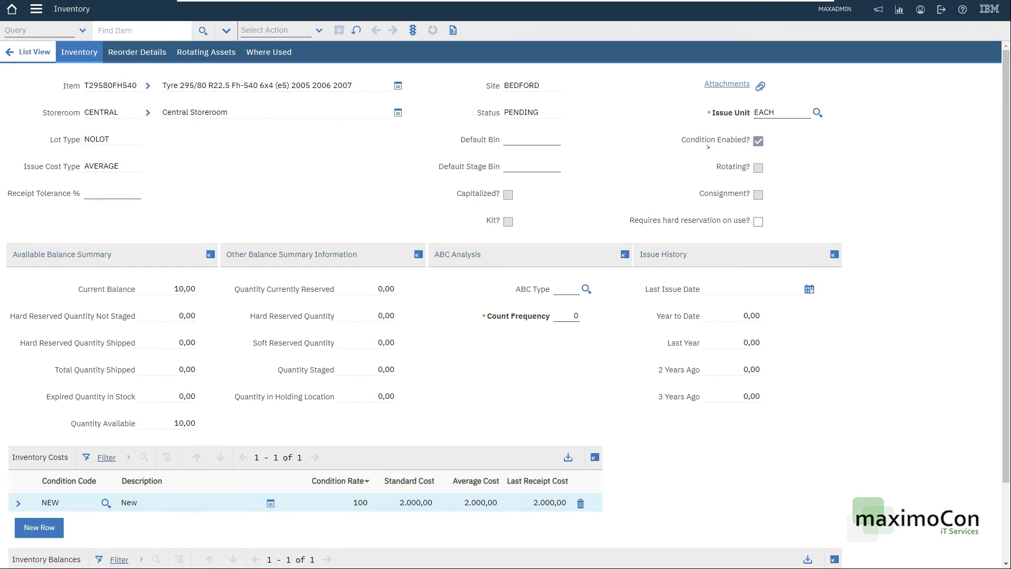
scroll(588, 290, down, 2)
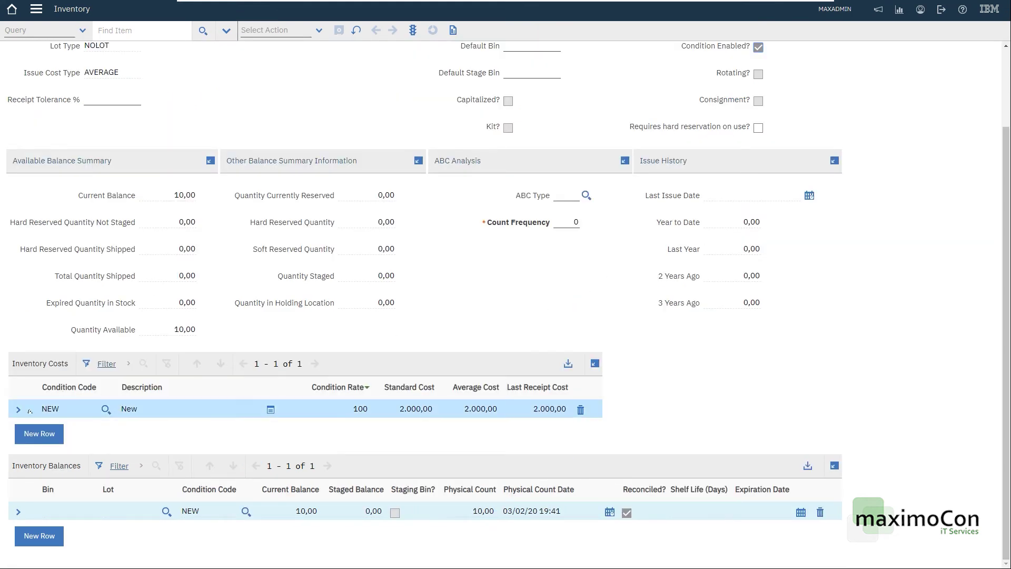
click(18, 409)
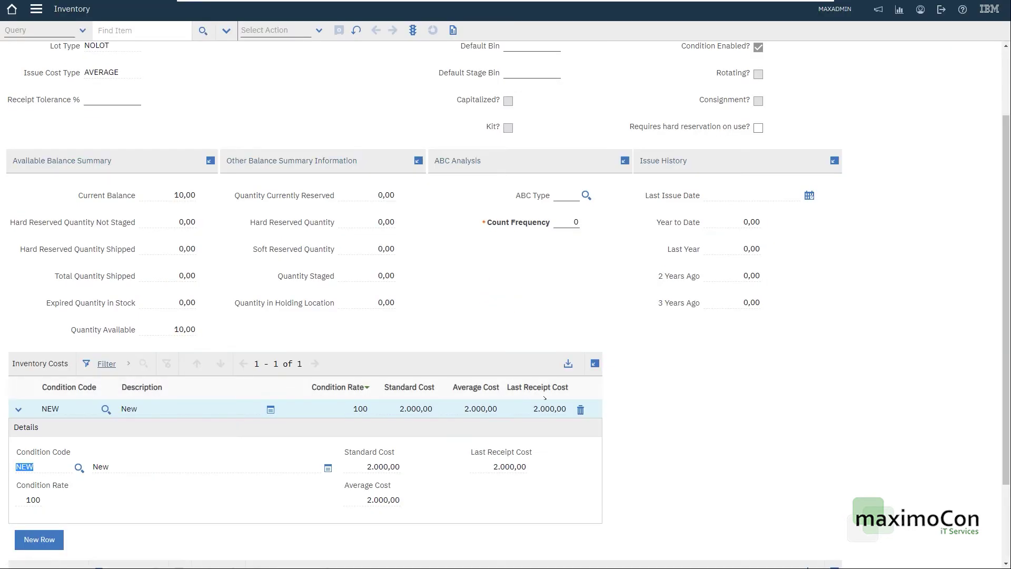
scroll(477, 445, down, 3)
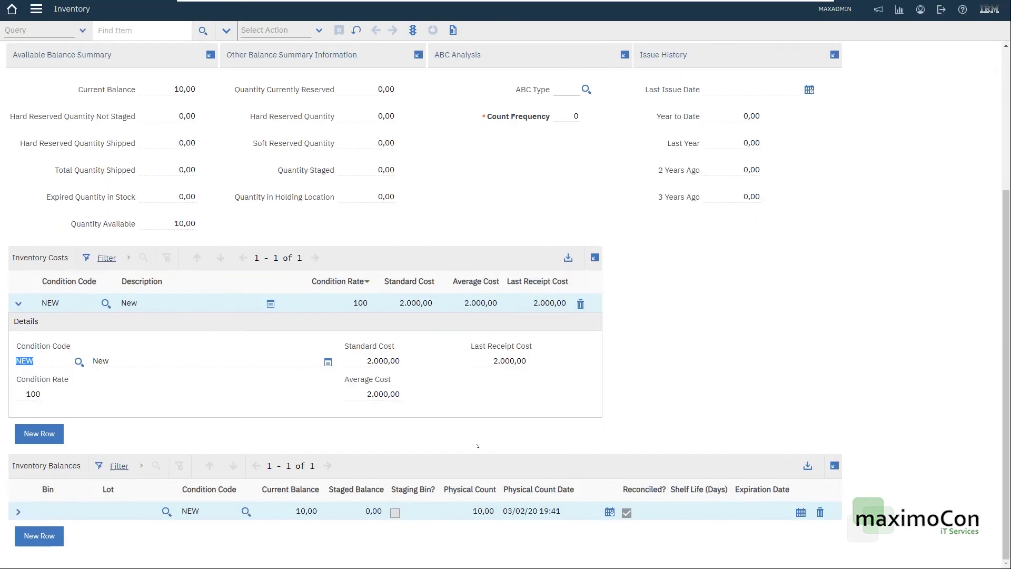
Step: Add an inventory cost row with condition code USED and check its 1.000,00 standard cost
click(376, 363)
click(39, 434)
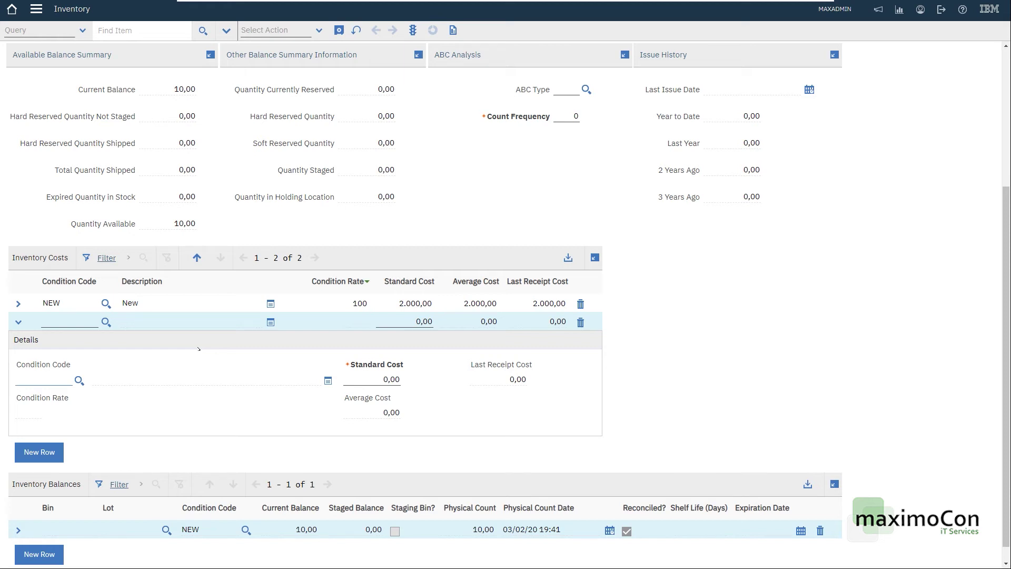
click(79, 380)
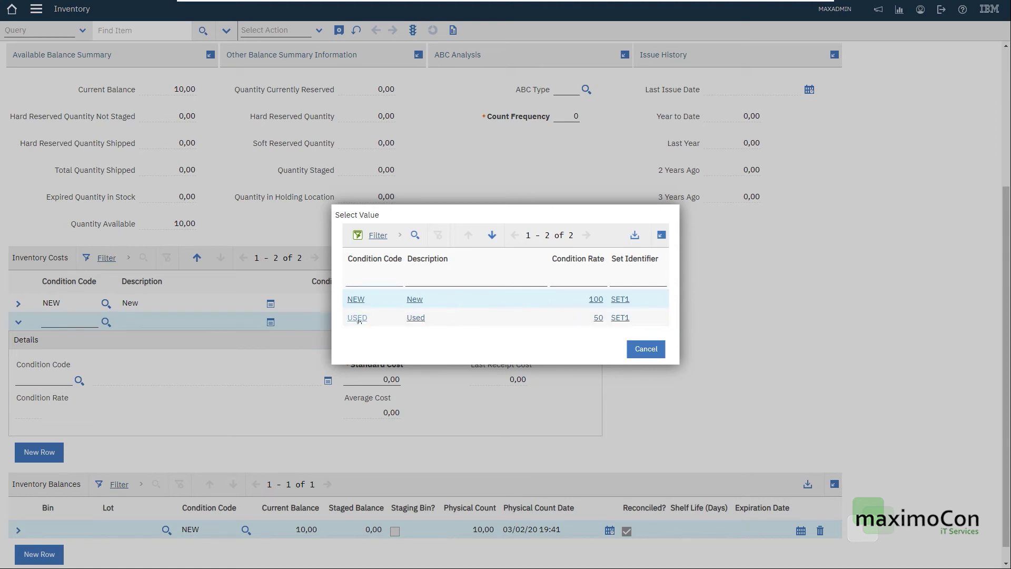
click(358, 318)
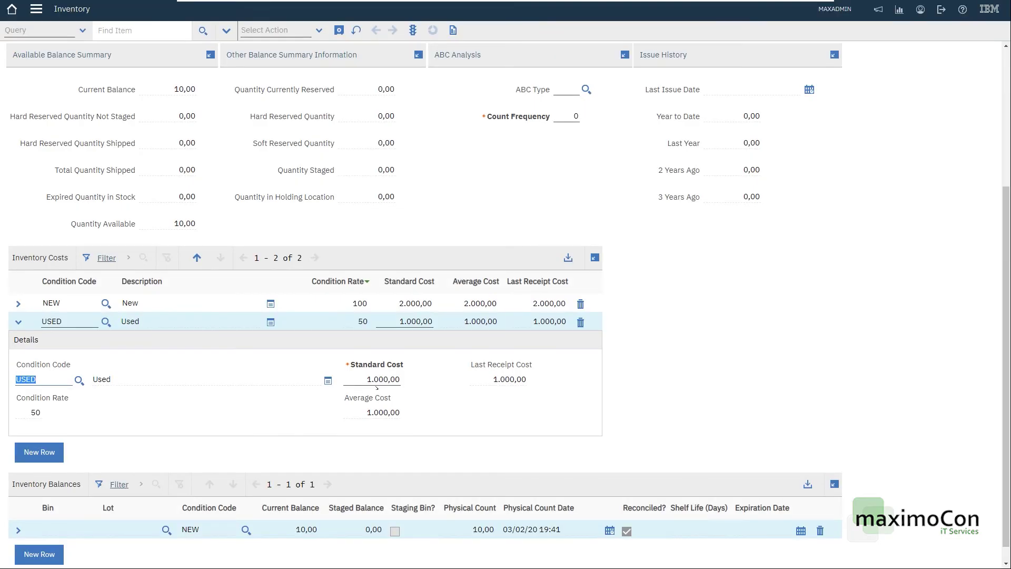
click(376, 386)
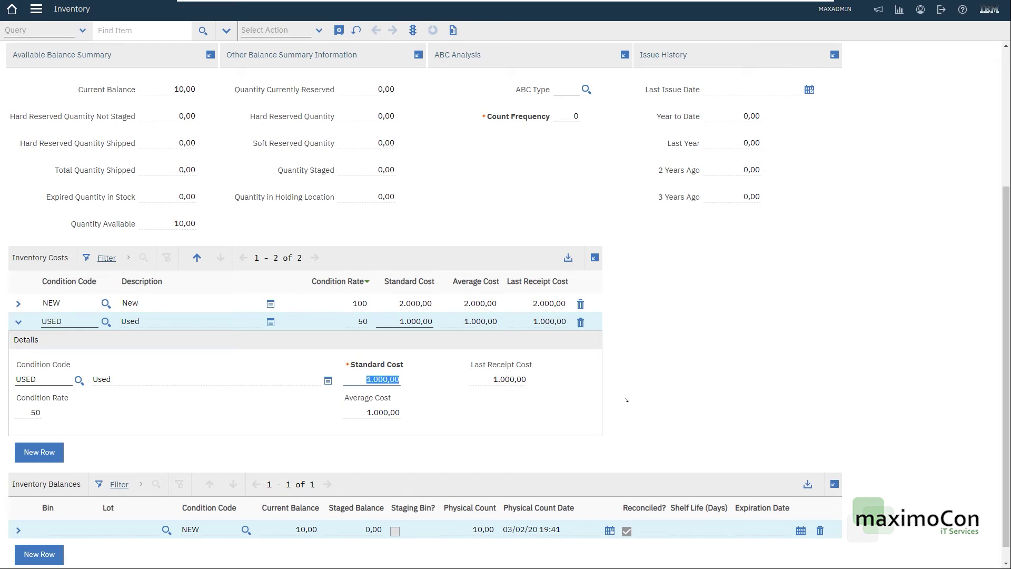
scroll(626, 400, down, 1)
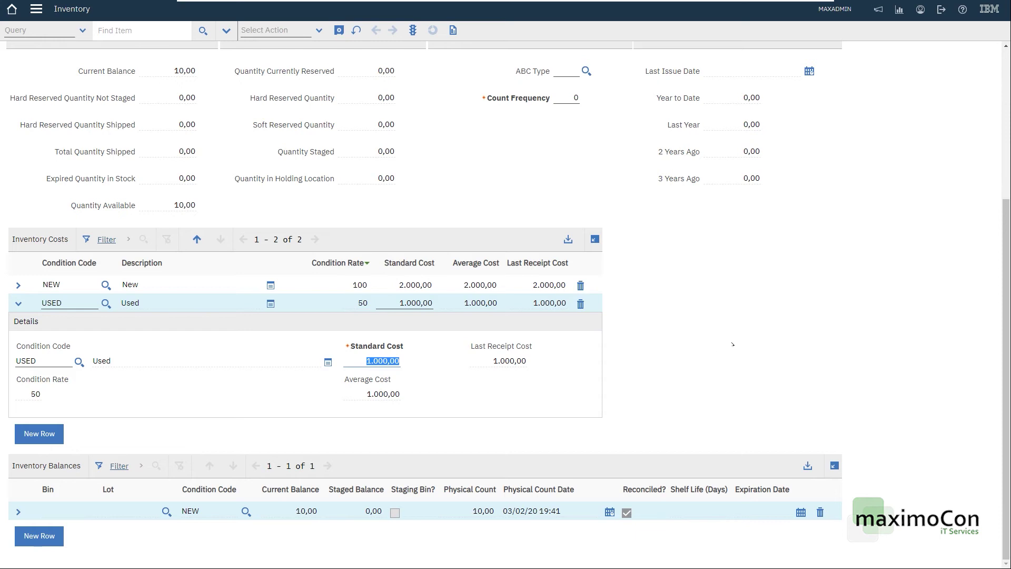
Step: Save the inventory record, try adding a balance row, and dismiss the pending-status warning
click(339, 30)
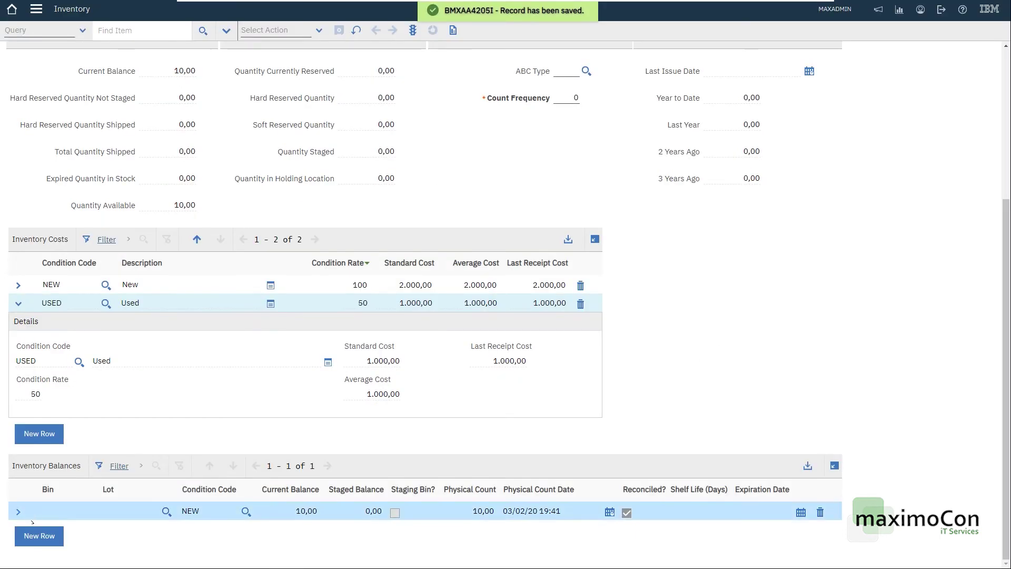
click(39, 535)
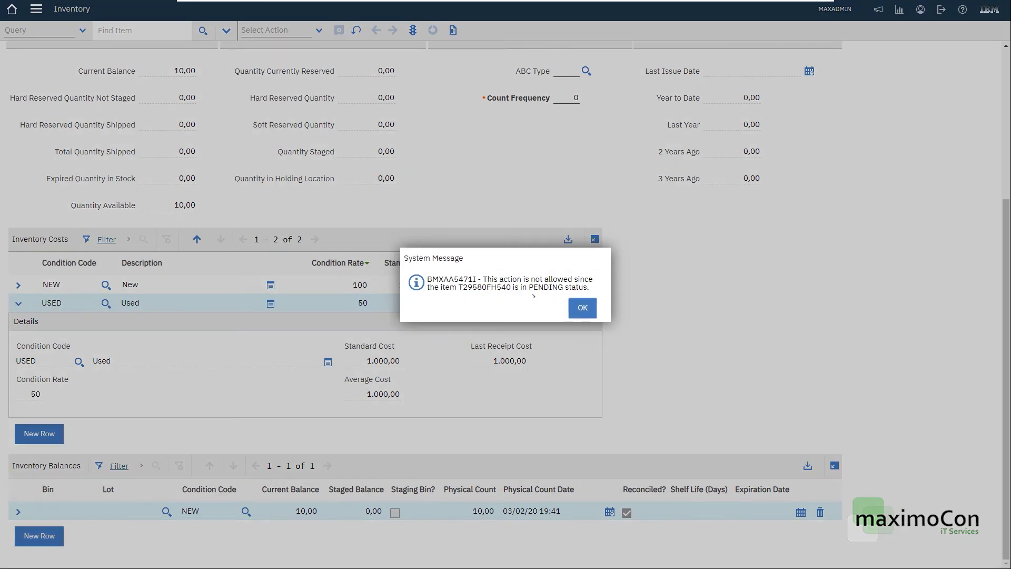
click(582, 308)
Step: Change the tyre's inventory status from PENDING to ACTIVE
scroll(516, 240, up, 4)
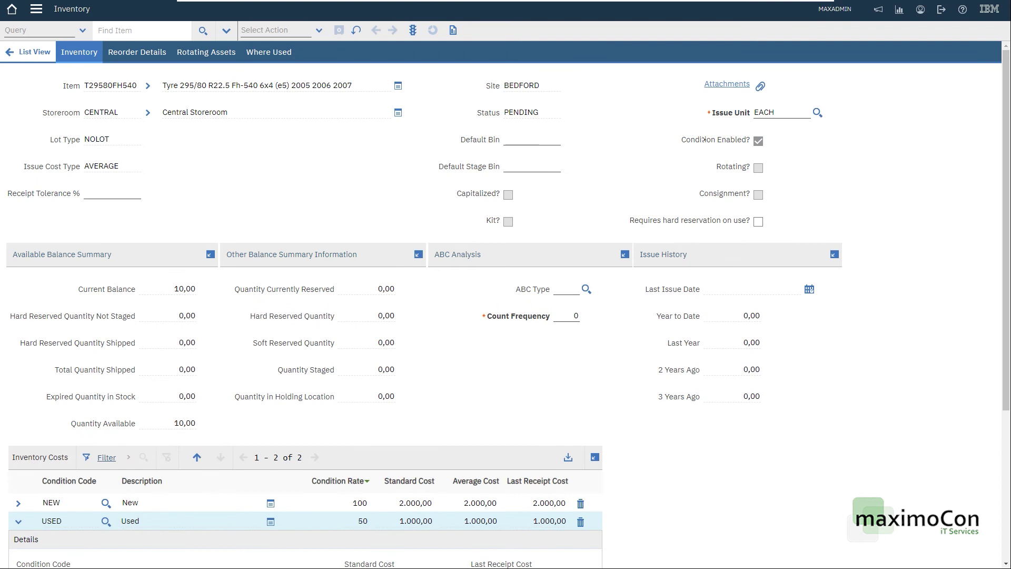
click(522, 112)
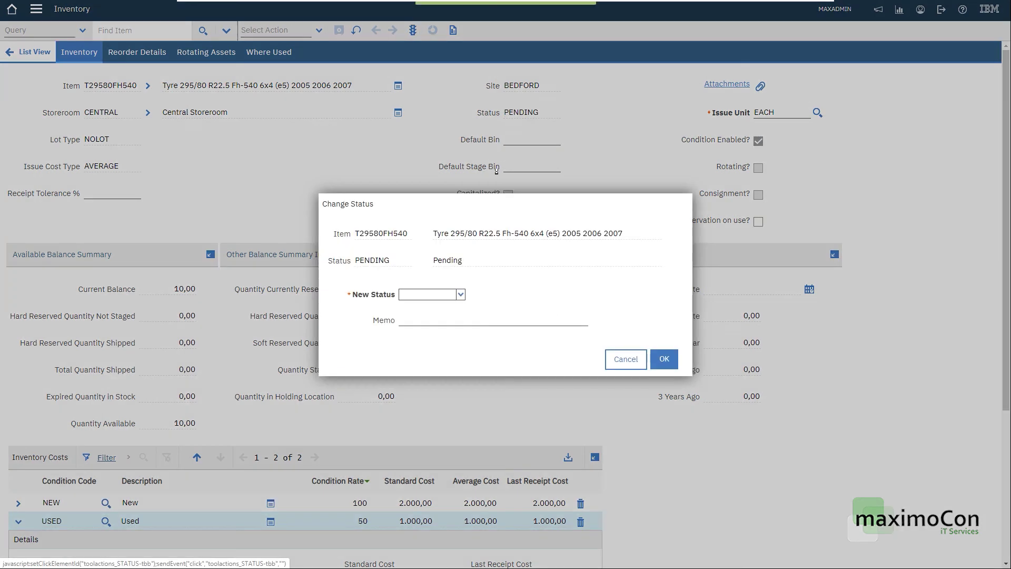
click(460, 294)
click(421, 306)
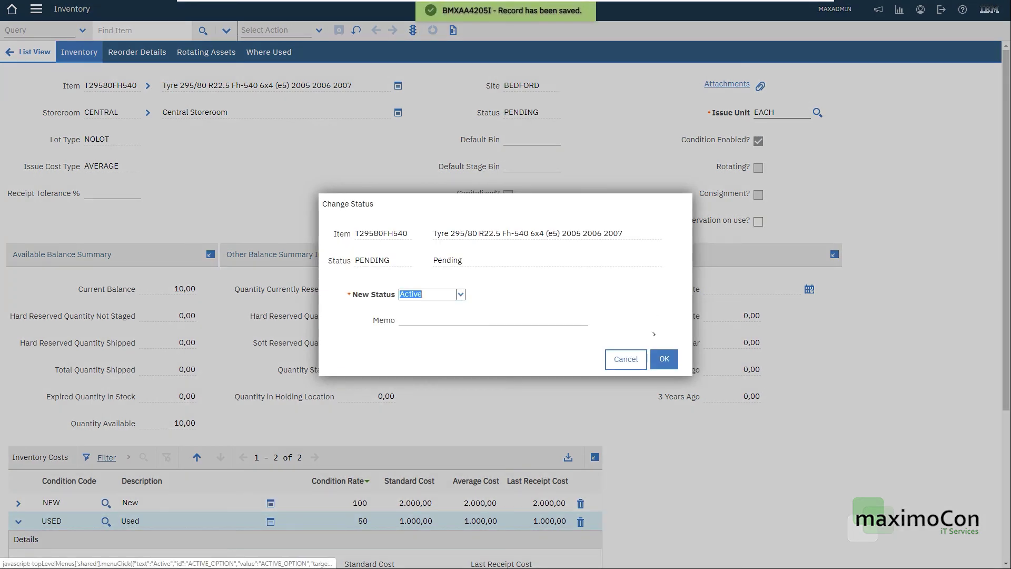
click(663, 359)
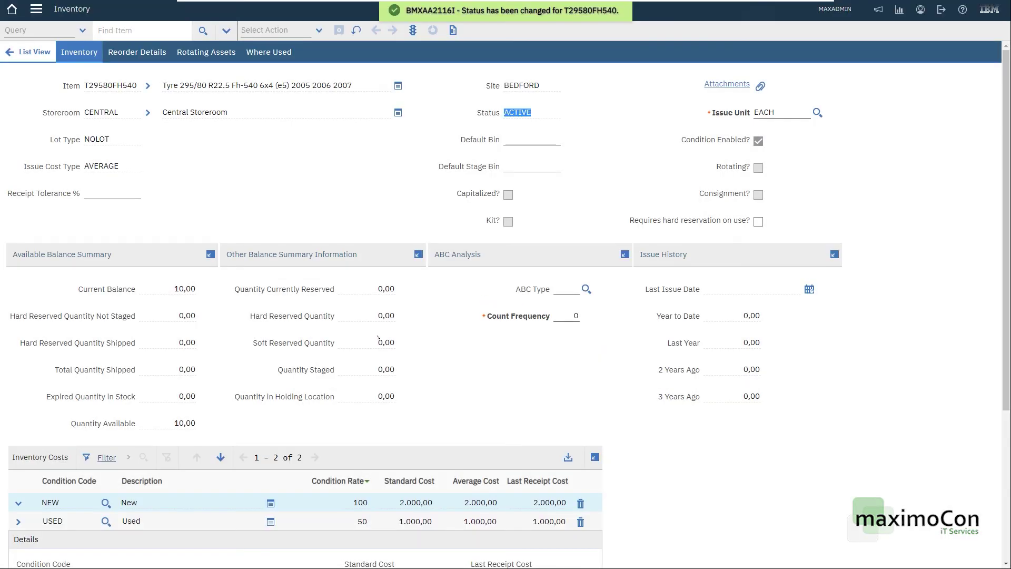
scroll(483, 279, down, 4)
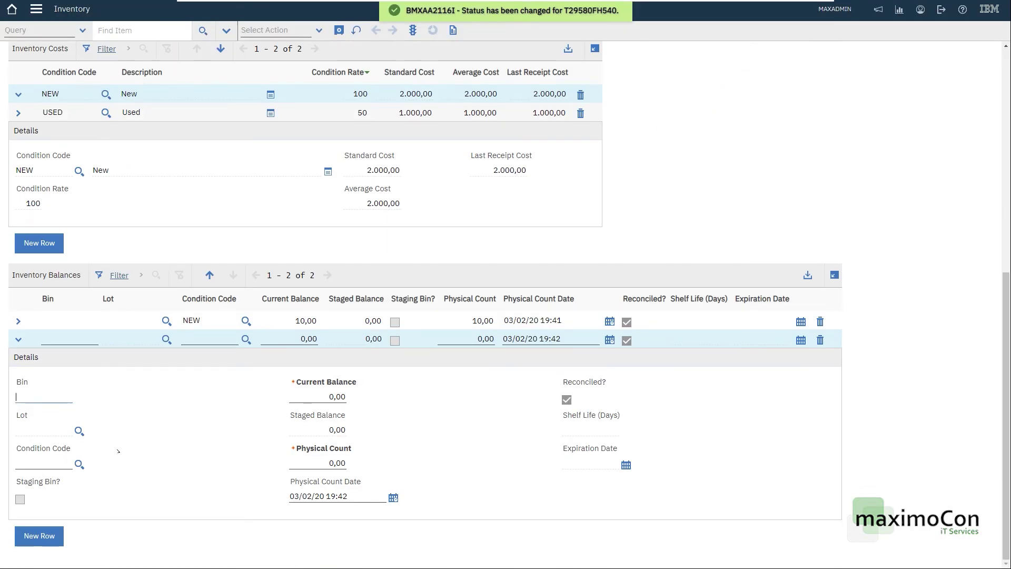
Step: Set the new balance row to USED with current balance and physical count 10, and save
click(79, 464)
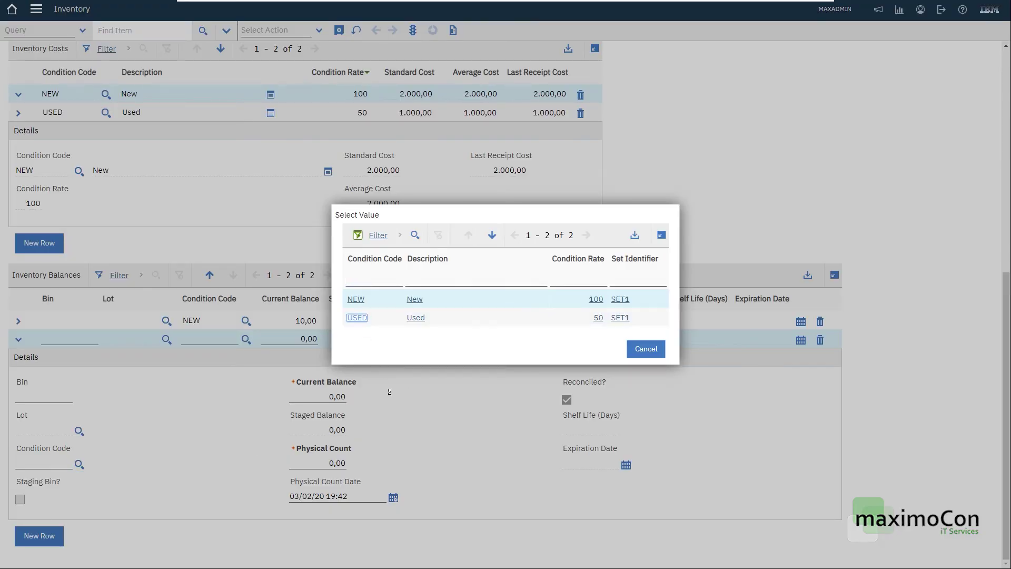
click(358, 318)
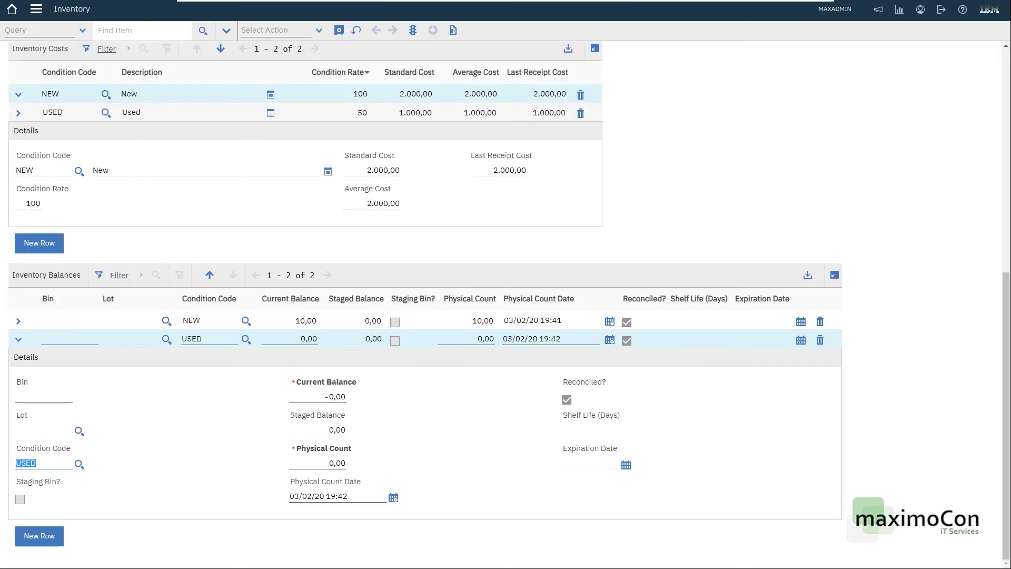
click(348, 403)
text(10)
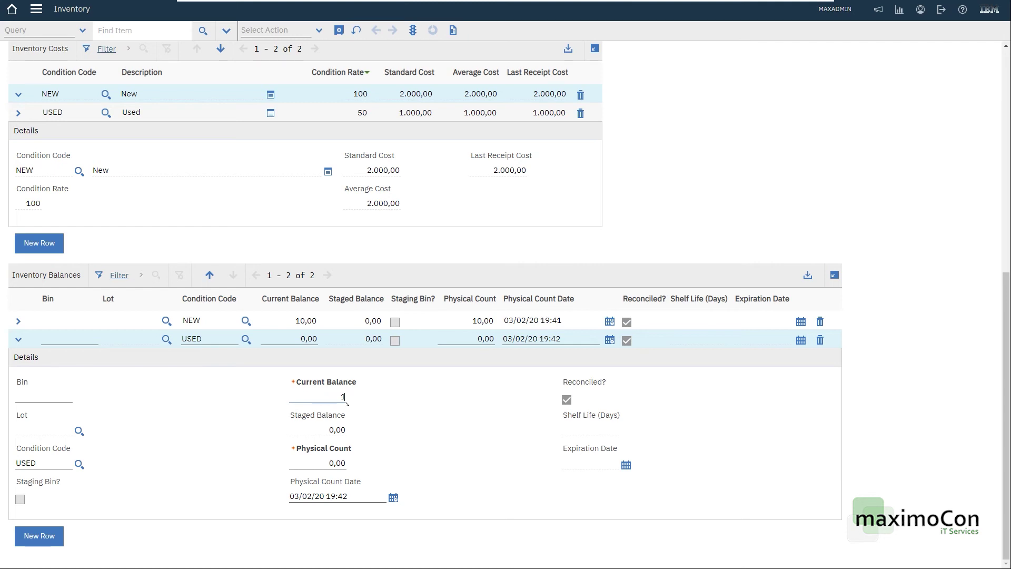
key(Tab)
text(10)
key(Tab)
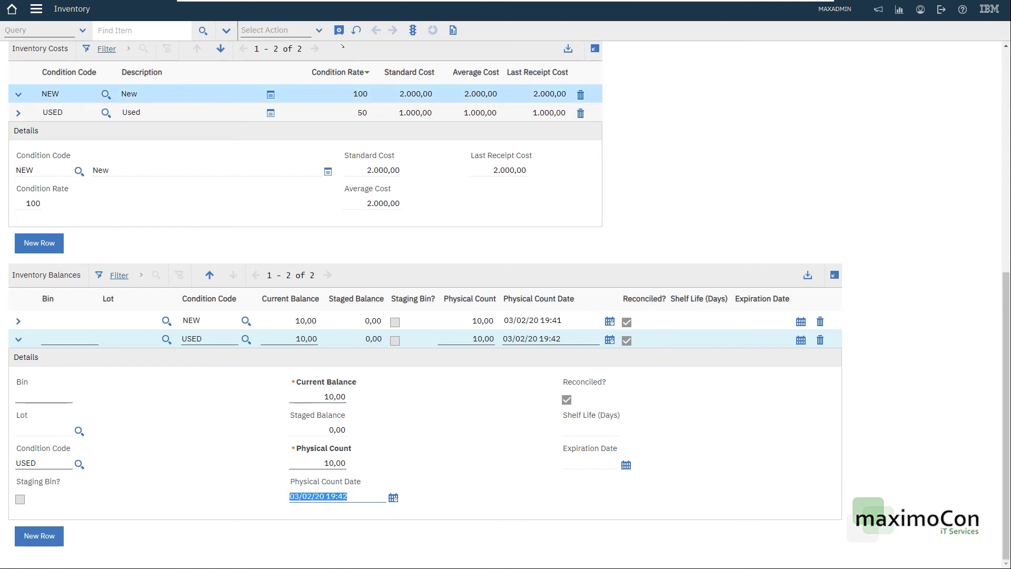
click(338, 30)
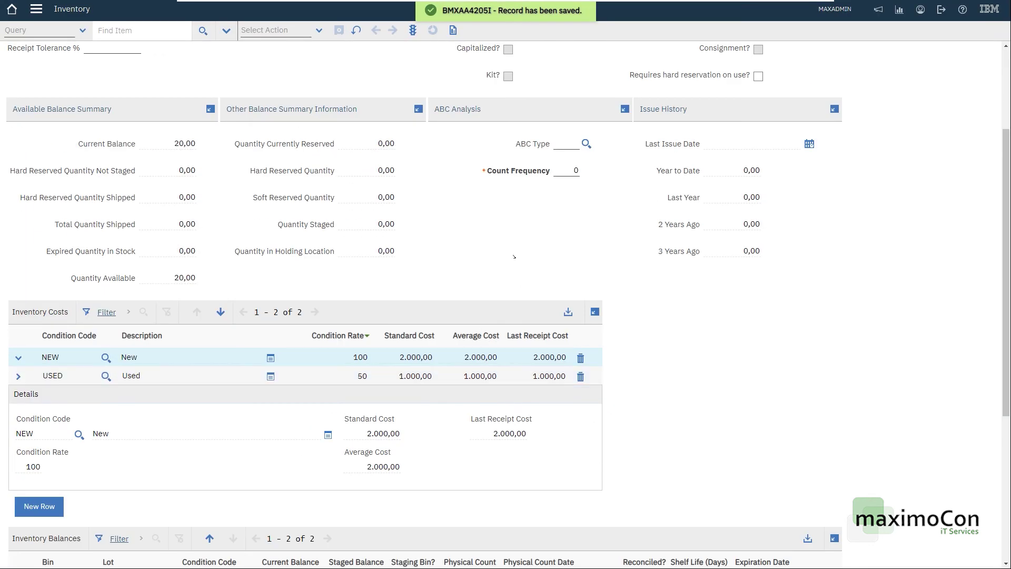
double_click(175, 143)
scroll(193, 284, down, 2)
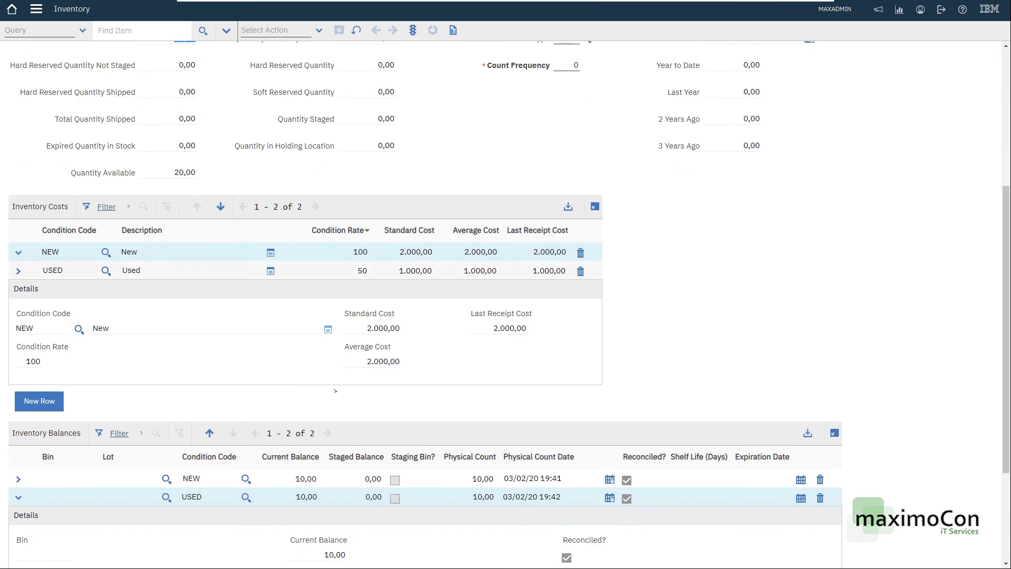
scroll(233, 387, down, 3)
scroll(348, 390, up, 3)
double_click(429, 271)
double_click(387, 329)
scroll(727, 288, down, 3)
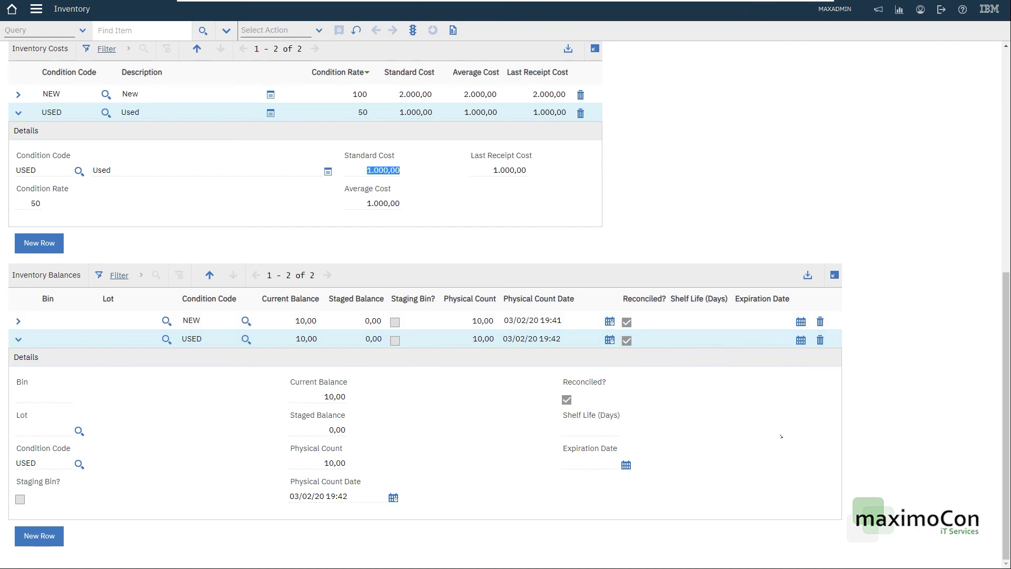
scroll(780, 436, up, 5)
scroll(801, 342, up, 3)
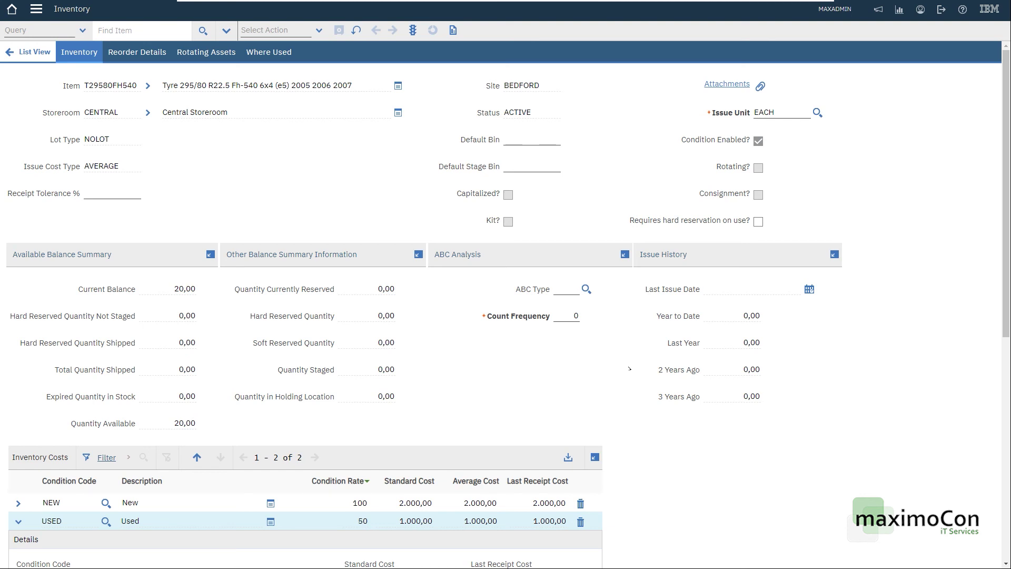
scroll(642, 355, down, 3)
click(330, 348)
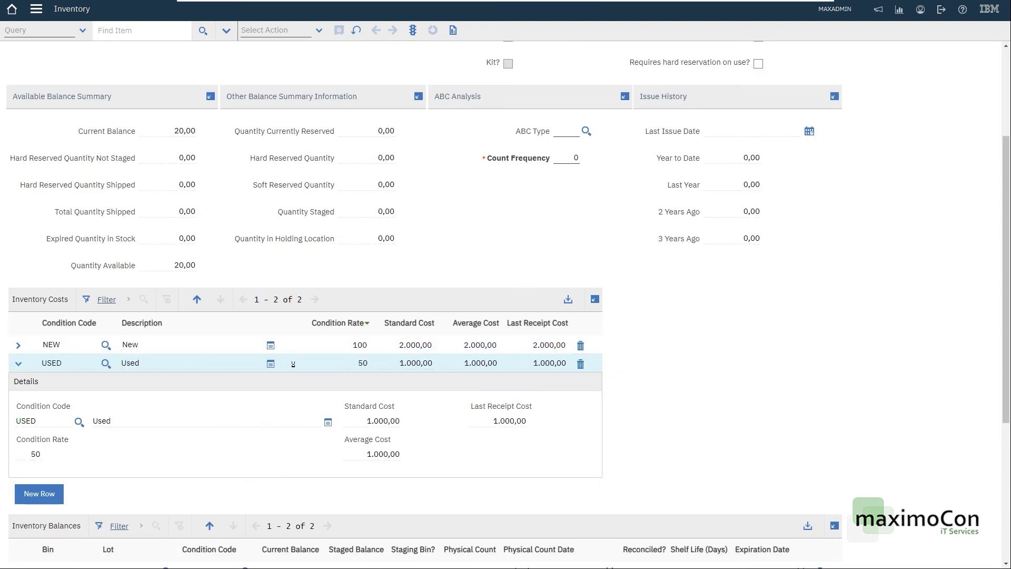
scroll(446, 363, down, 4)
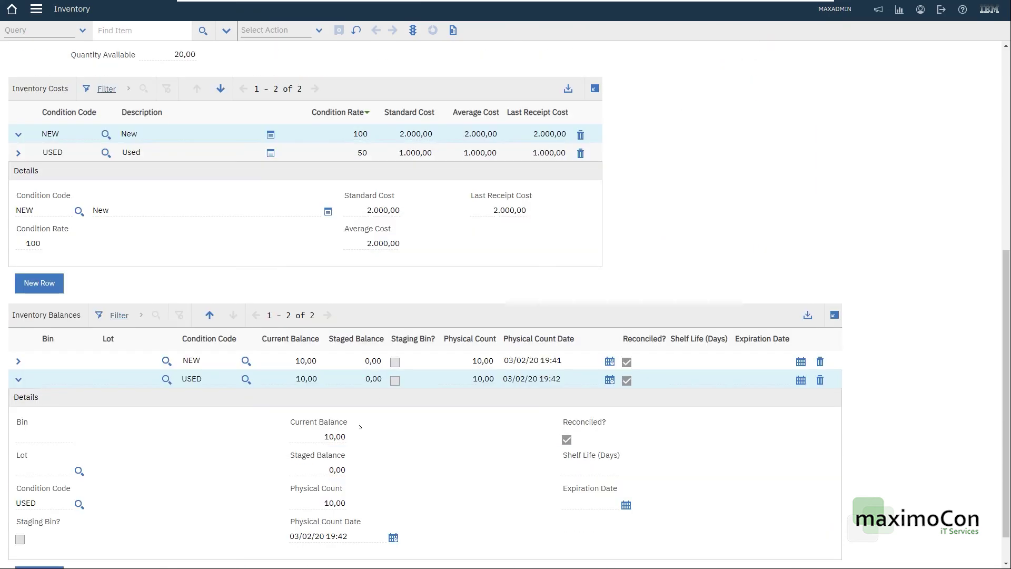
click(446, 368)
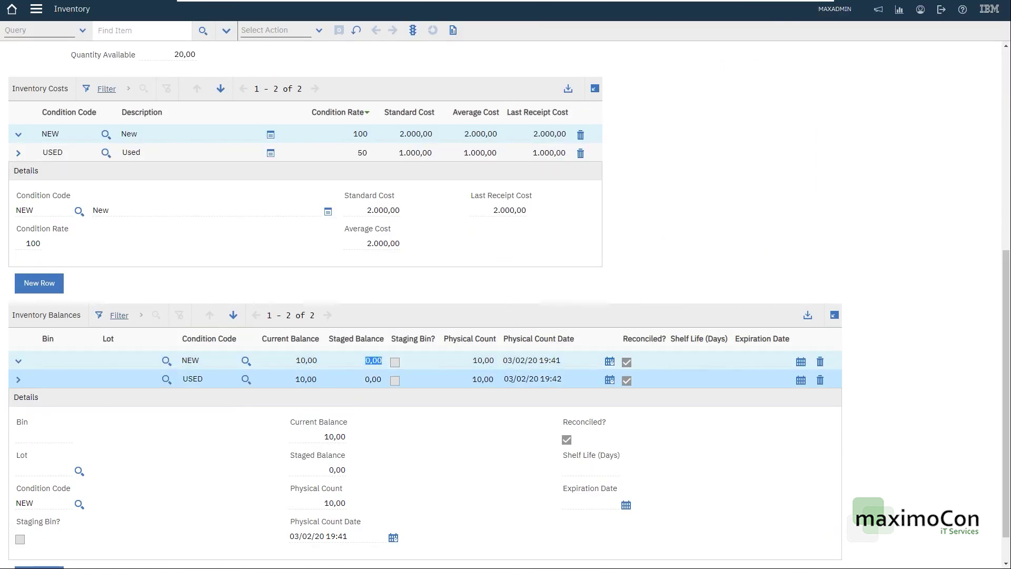
click(535, 378)
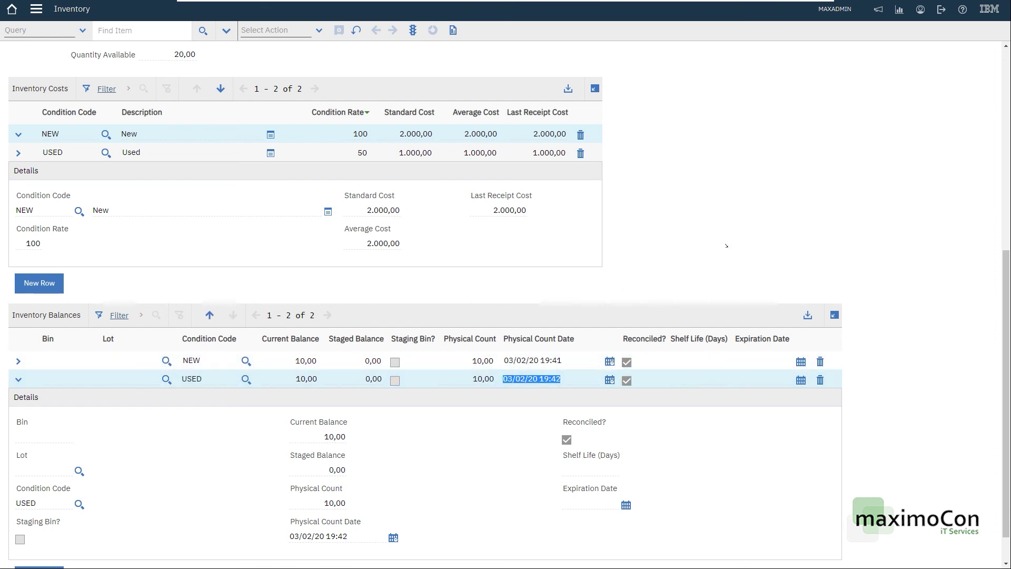
scroll(805, 262, up, 4)
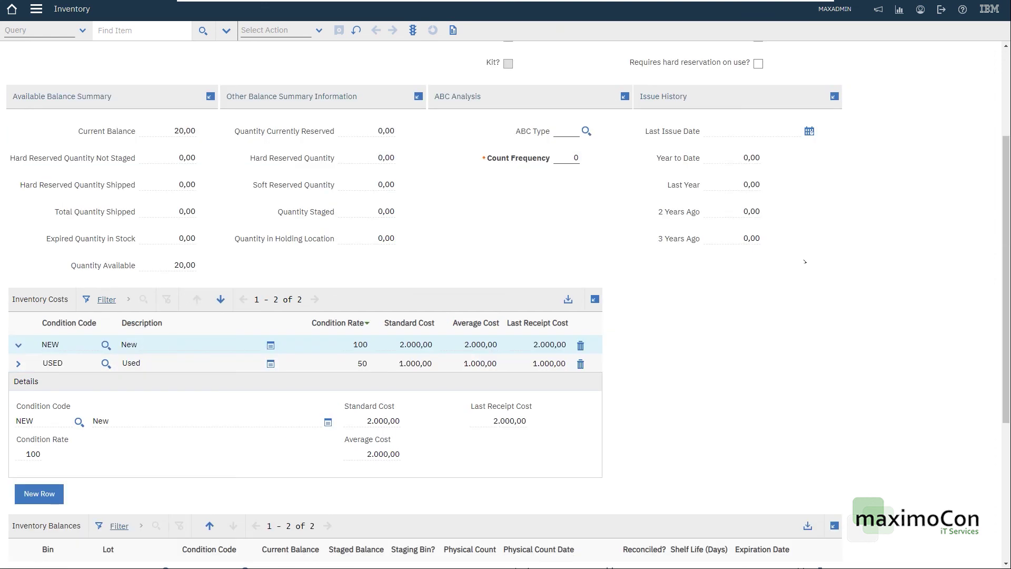
scroll(811, 288, up, 3)
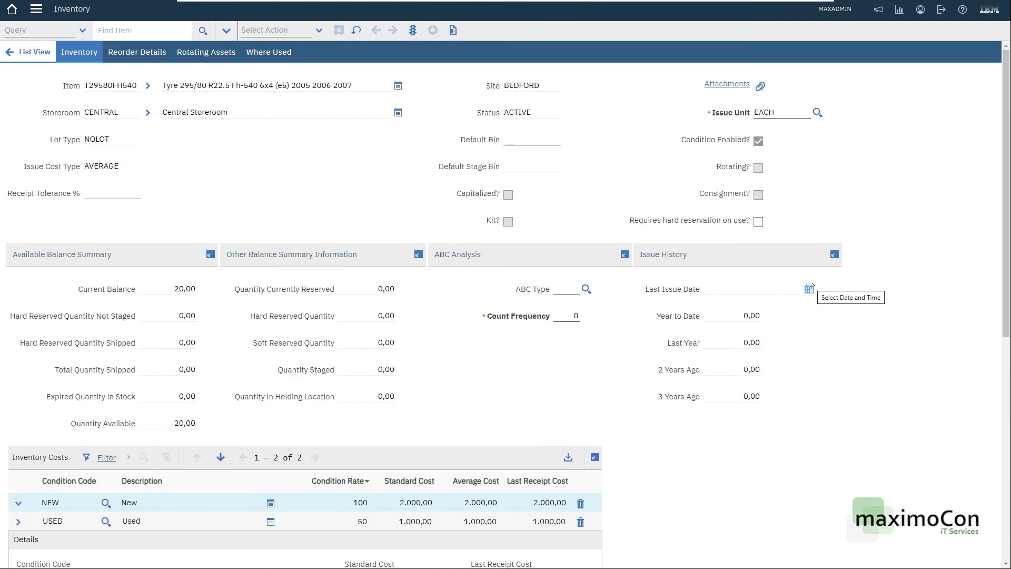